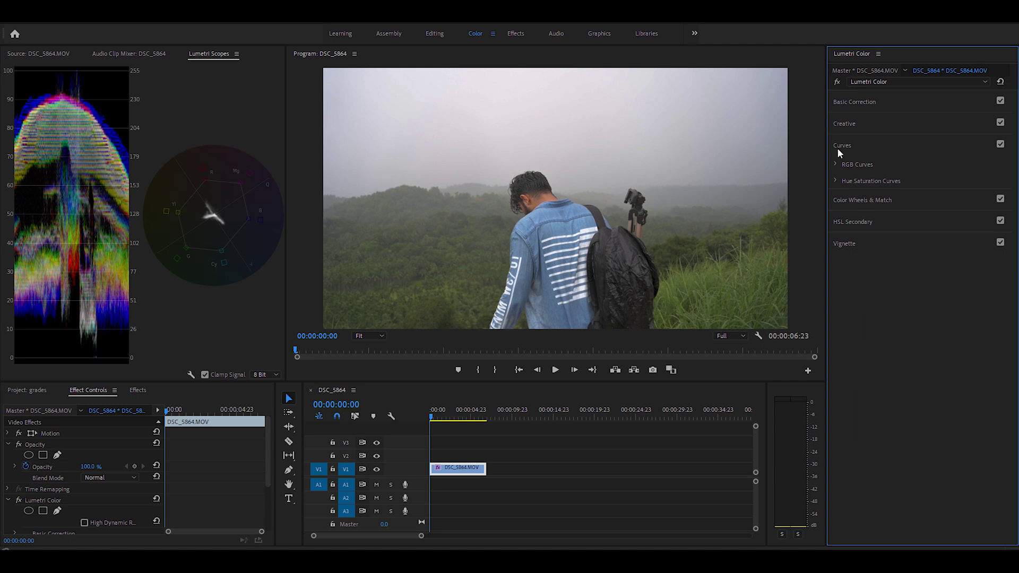
Shape the master RGB curve into a gentle S by raising the highlights, lowering the shadows and slightly lifting the midtones.
click(836, 164)
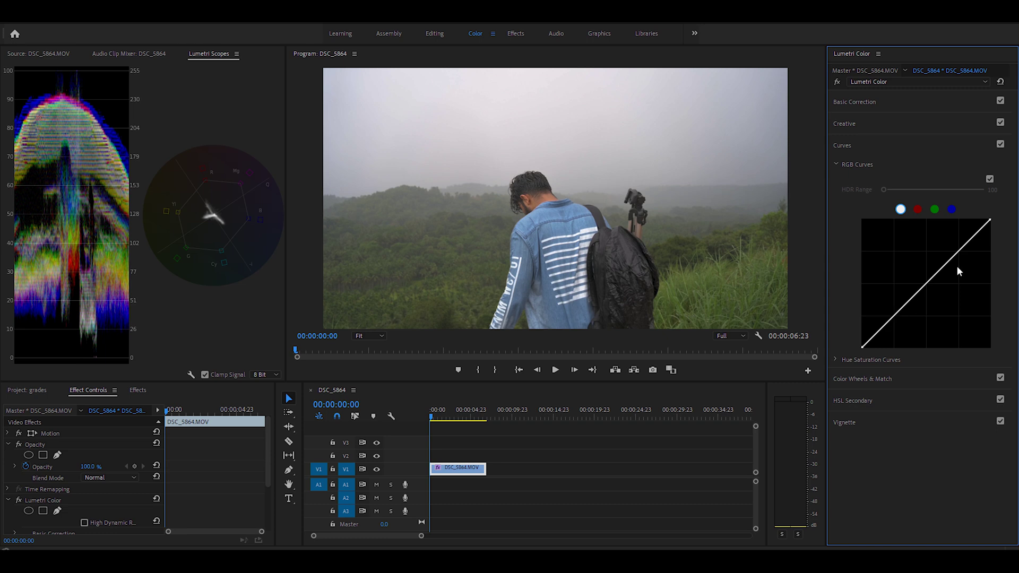
drag(962, 252, 957, 248)
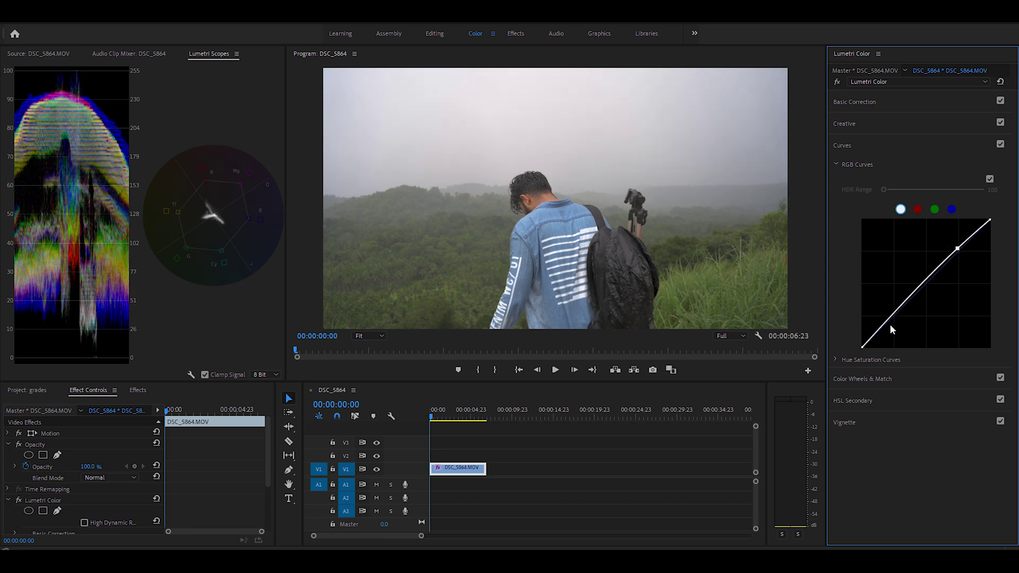
drag(885, 321, 892, 323)
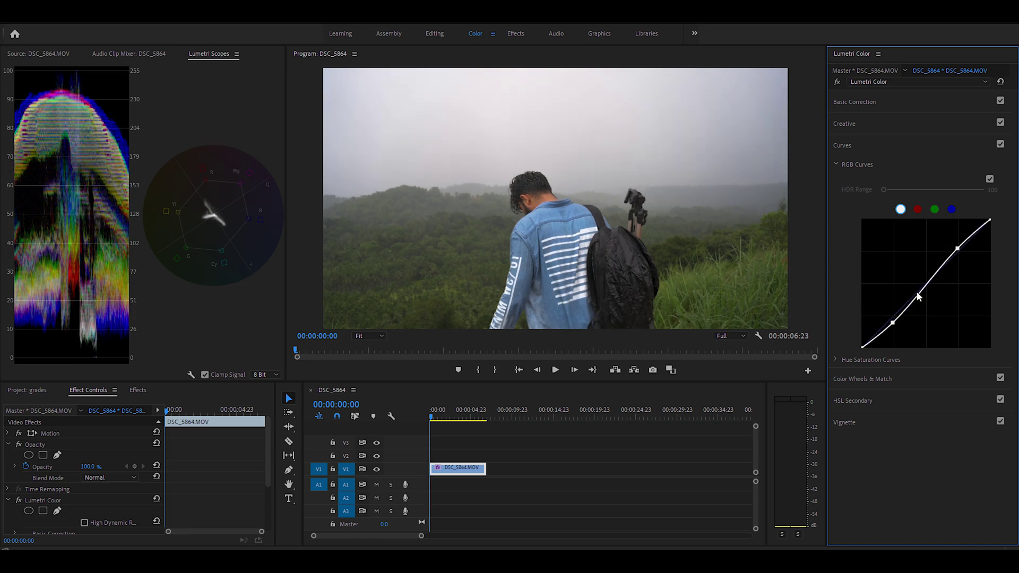
drag(922, 289, 924, 287)
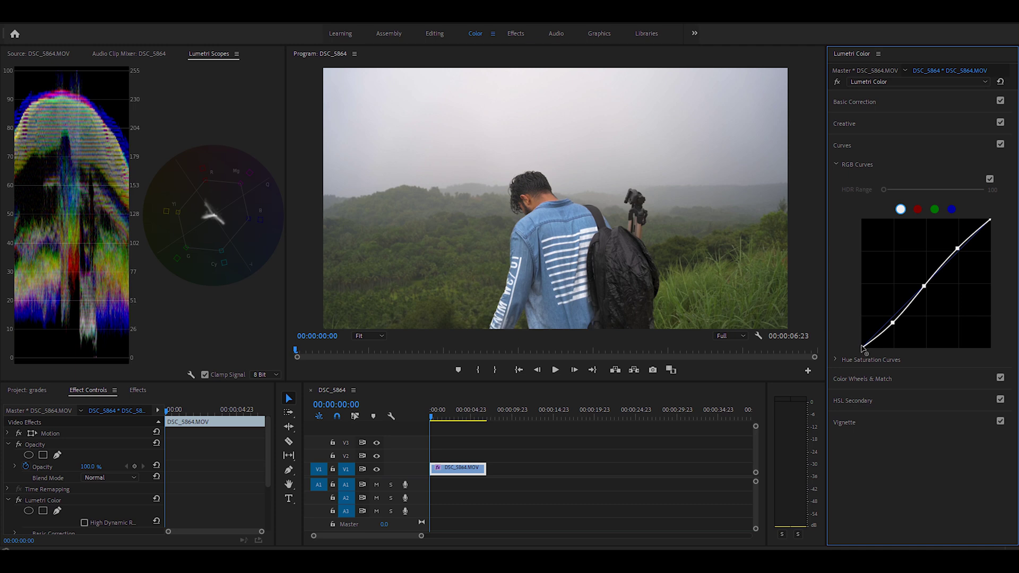
Fade the master RGB curve by raising its black end point and lowering its white end point slightly.
drag(858, 347, 861, 338)
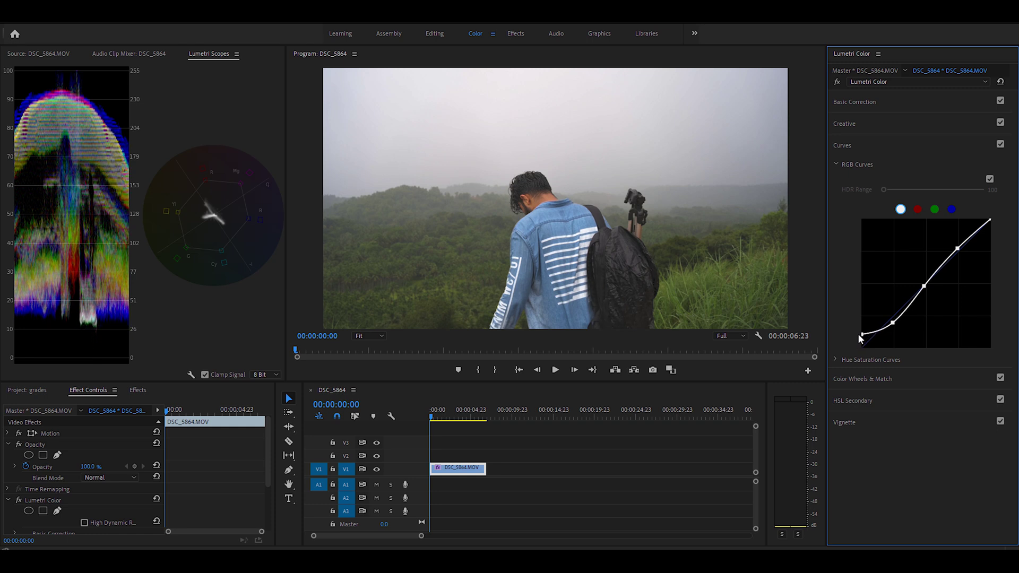
mouse_move(990, 222)
mouse_down()
mouse_move(1002, 232)
mouse_move(993, 225)
mouse_up()
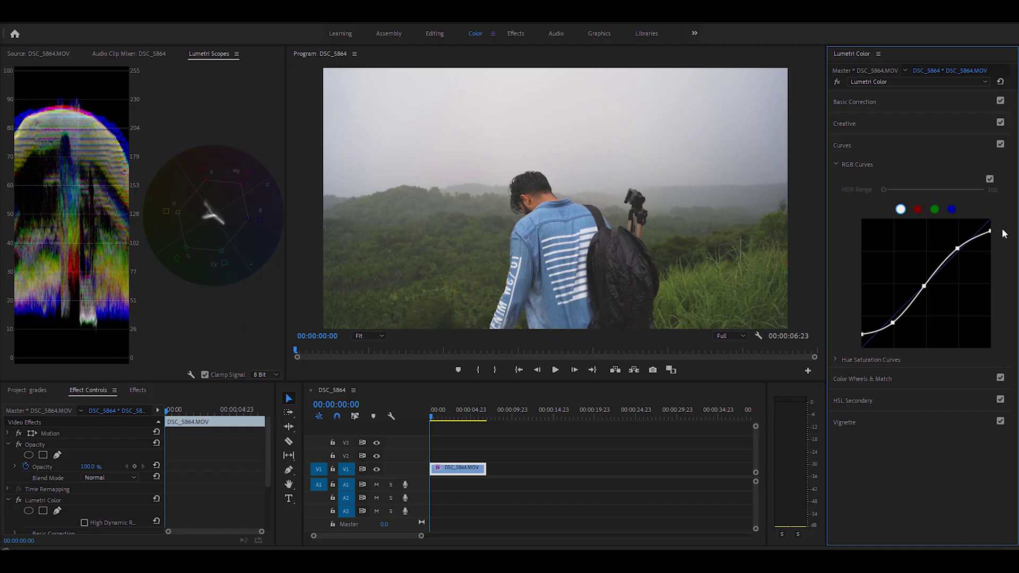
drag(1004, 234, 1004, 232)
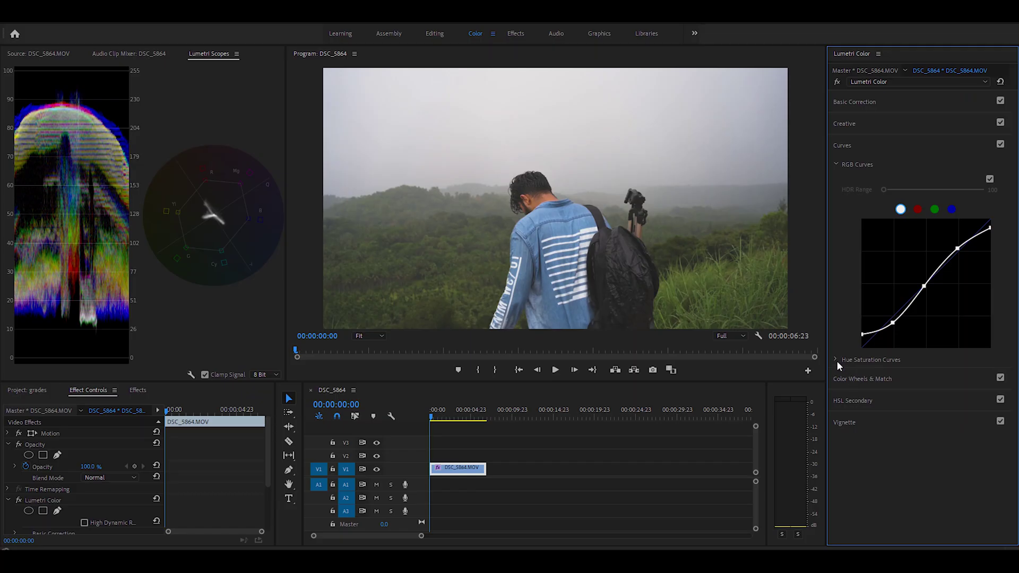
Sample the grass for the Hue vs Sat curve and pull its green point down to desaturate the greens.
click(836, 360)
scroll(835, 280, down, 1)
scroll(836, 280, down, 5)
scroll(849, 170, down, 3)
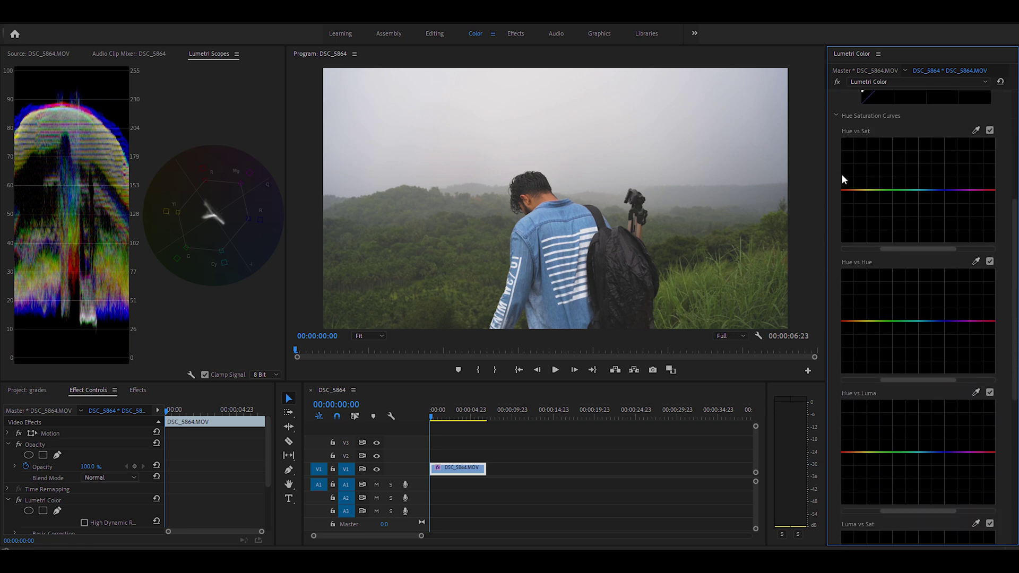
drag(1013, 236, 1014, 232)
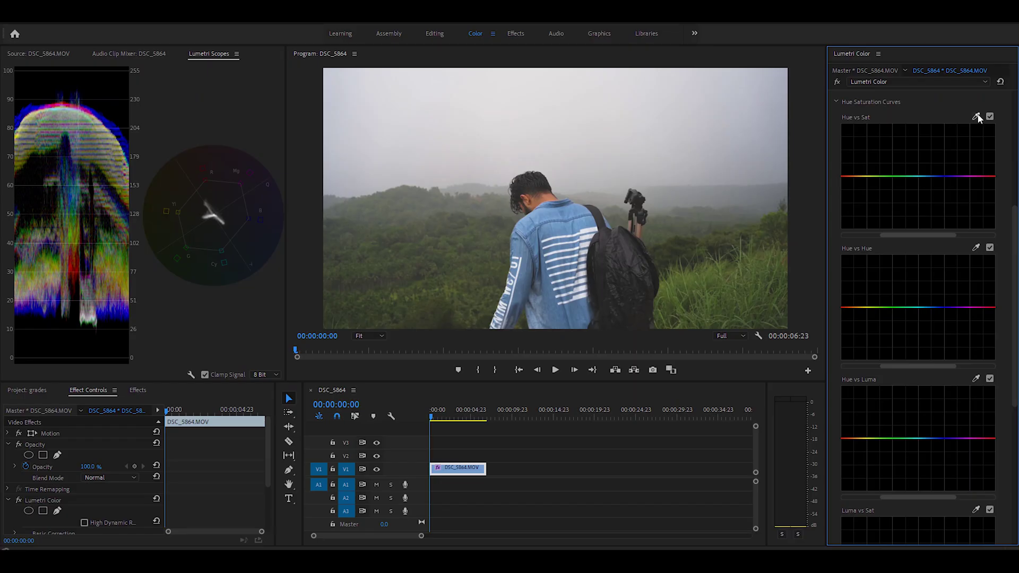
click(976, 117)
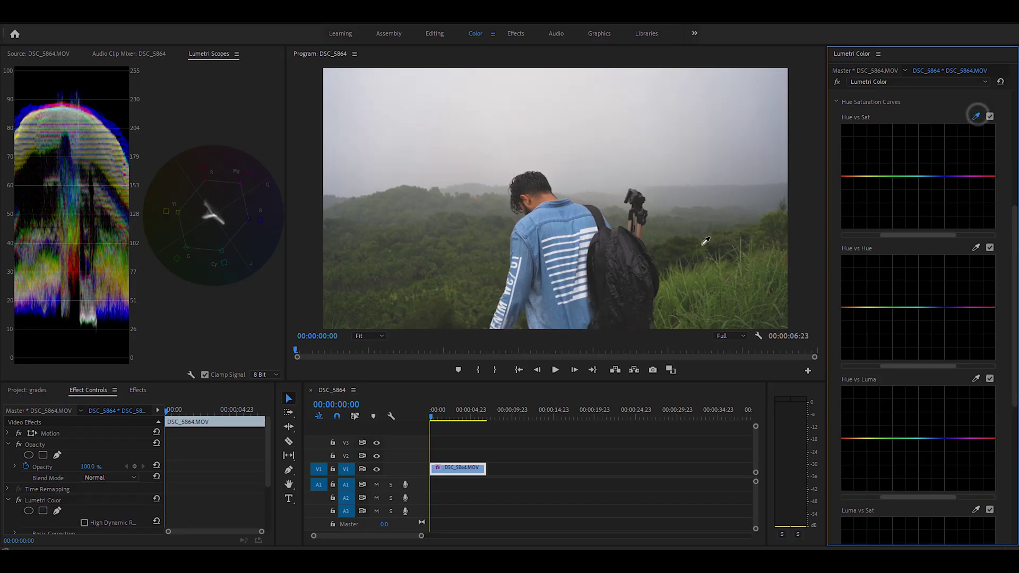
click(696, 277)
ctrl+click(869, 177)
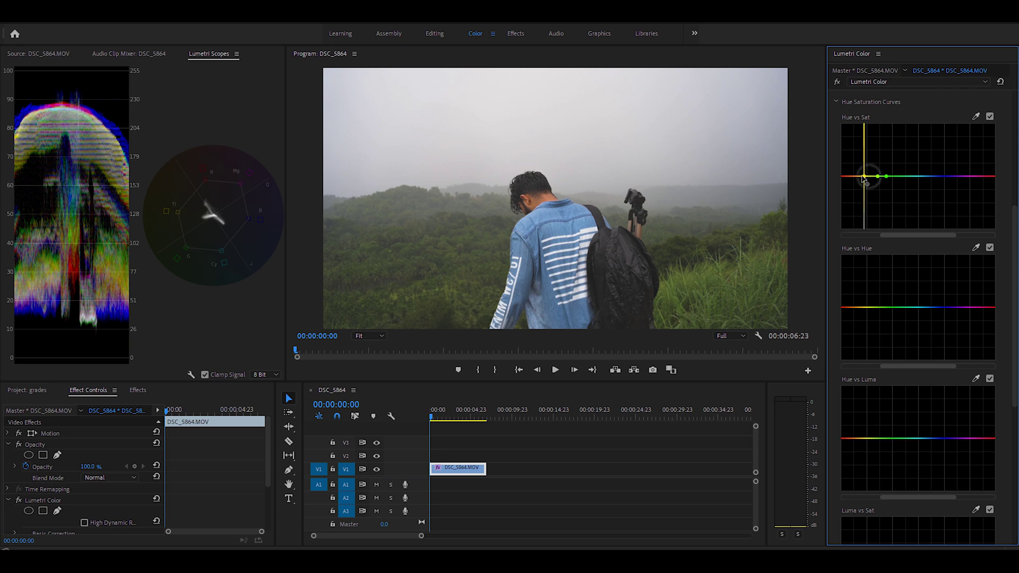
drag(877, 176, 877, 199)
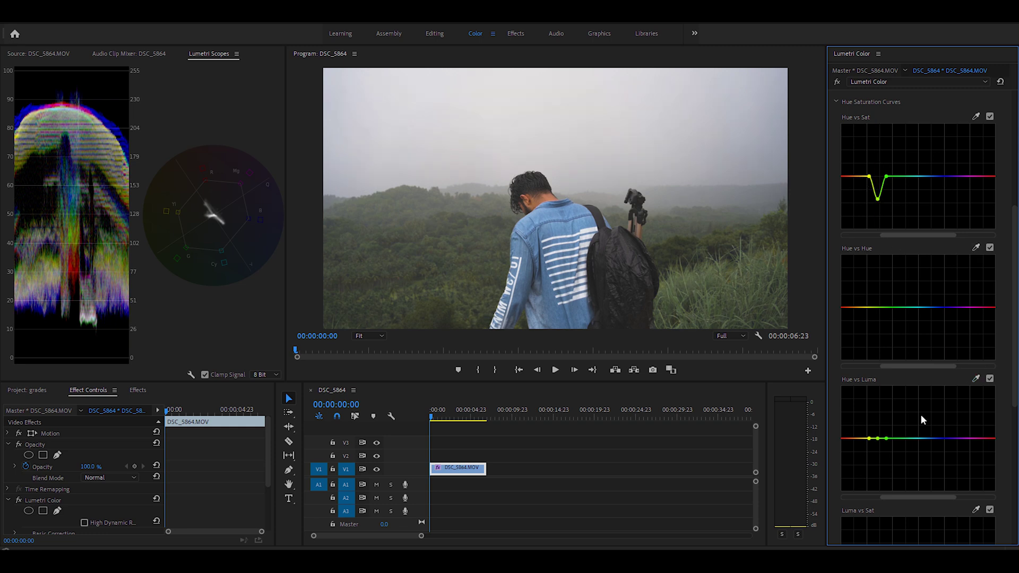
Darken the greens on the Hue vs Luma curve and raise the sampled grass hue on the Hue vs Hue curve.
scroll(921, 419, down, 1)
drag(878, 395, 878, 416)
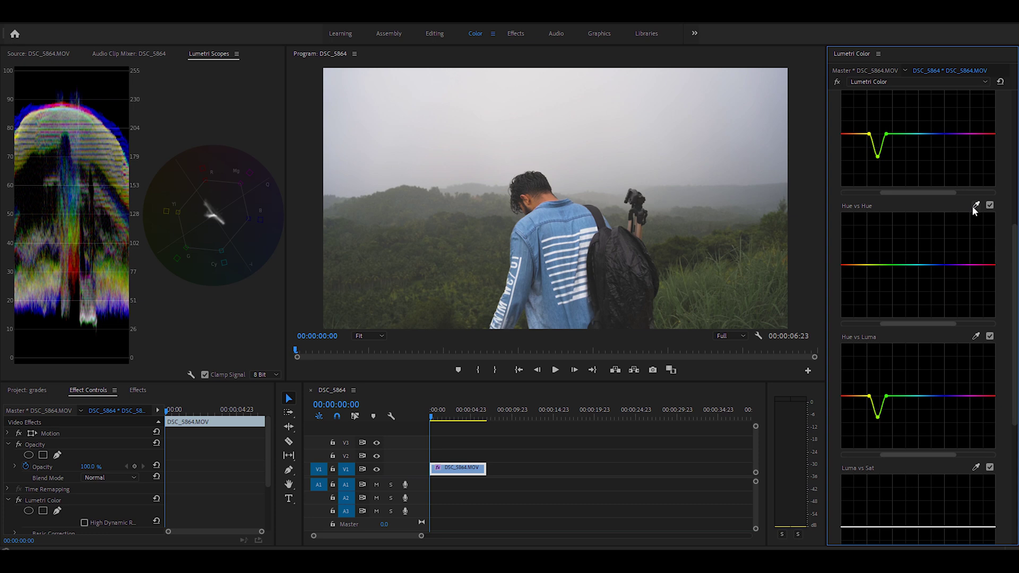
click(699, 271)
mouse_move(877, 265)
mouse_down()
mouse_move(876, 295)
mouse_move(881, 259)
mouse_up()
scroll(830, 144, up, 1)
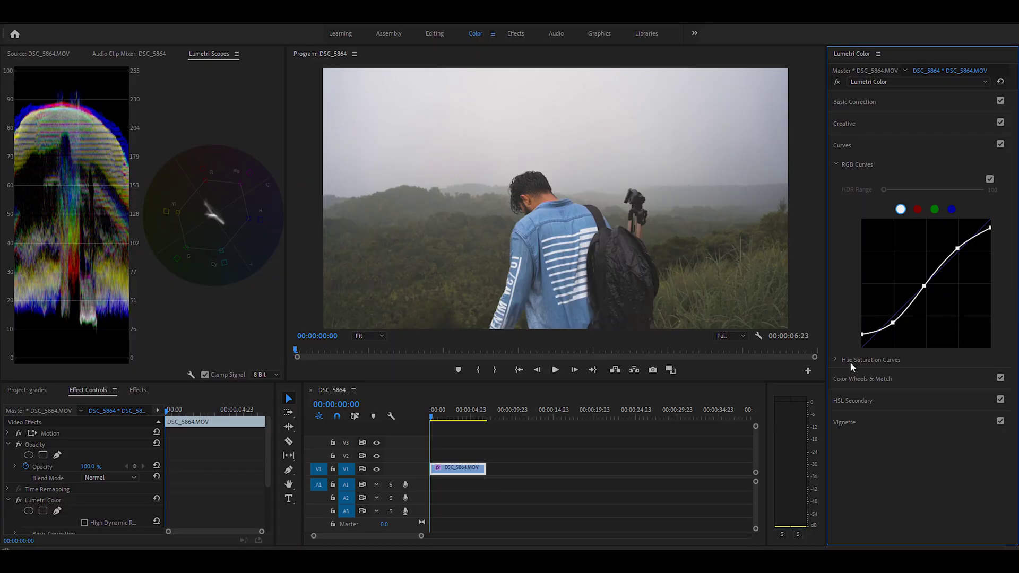
Warm the shadows slightly with the Shadows color wheel and lower the shadow level a little.
click(868, 380)
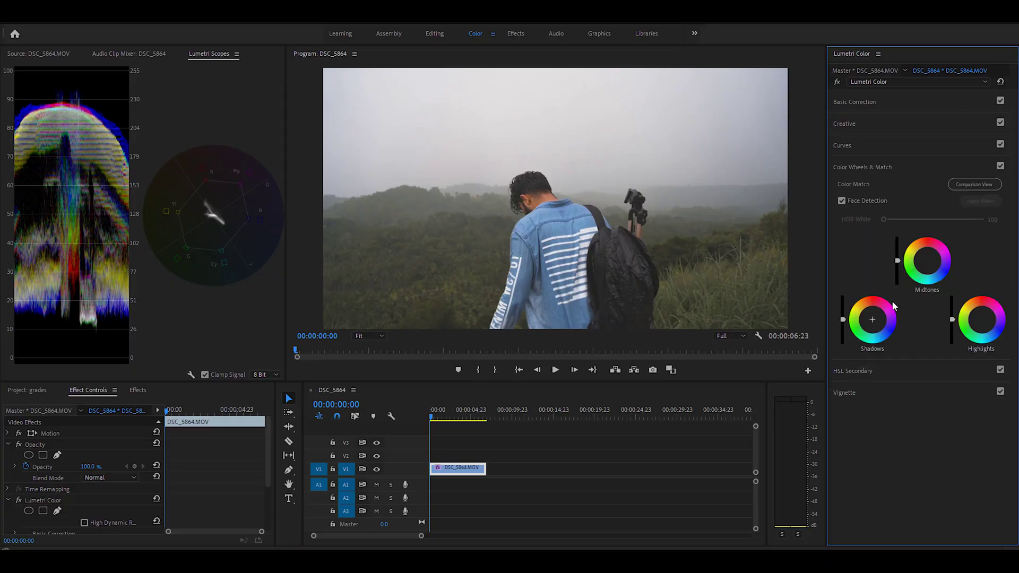
drag(876, 322, 875, 323)
drag(872, 319, 843, 325)
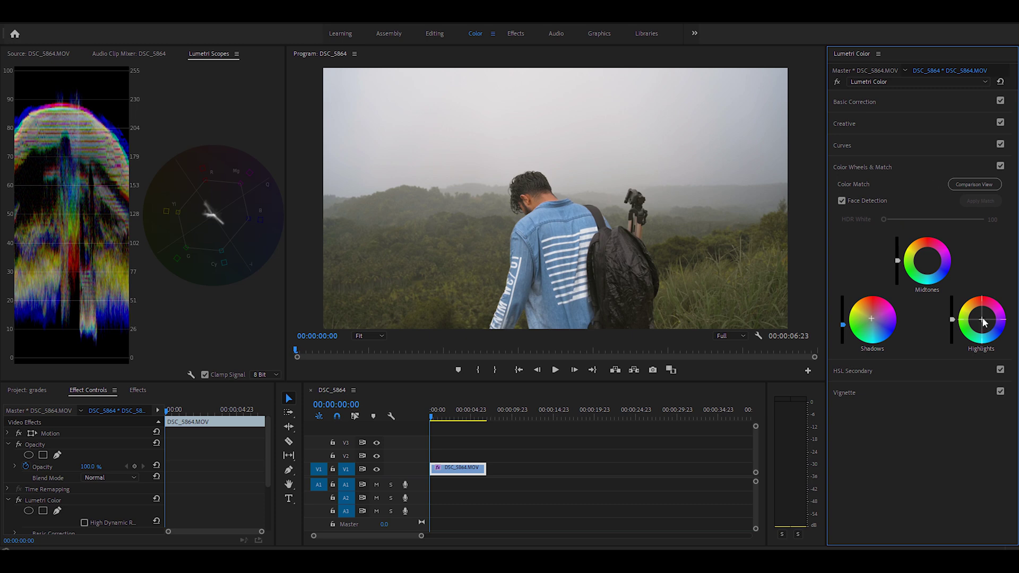
Tint the highlights and midtones toward teal-blue with their color wheels, keeping the highlights tint weaker.
drag(981, 319, 982, 324)
drag(930, 268, 928, 267)
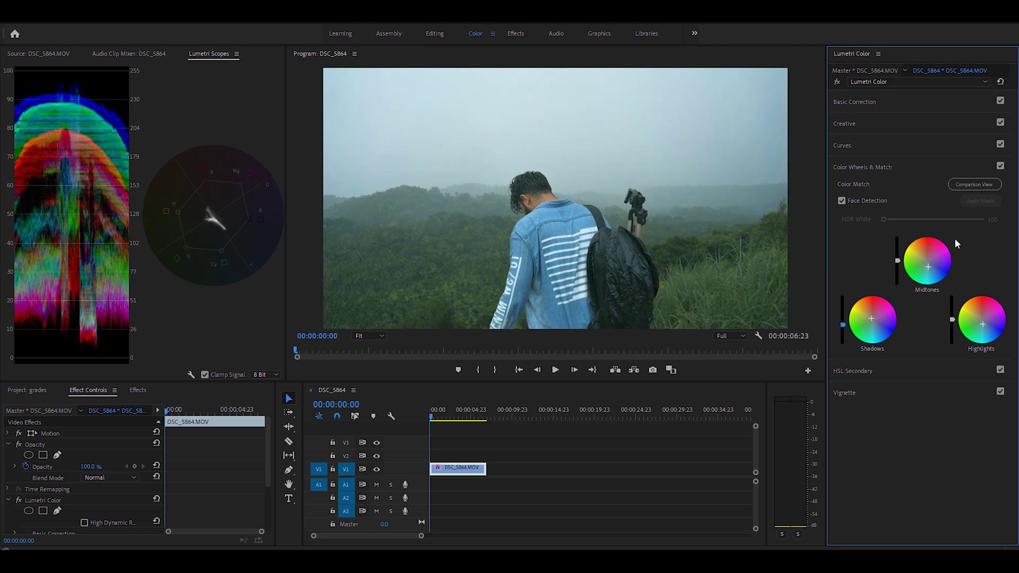
drag(981, 321, 980, 318)
drag(928, 267, 928, 269)
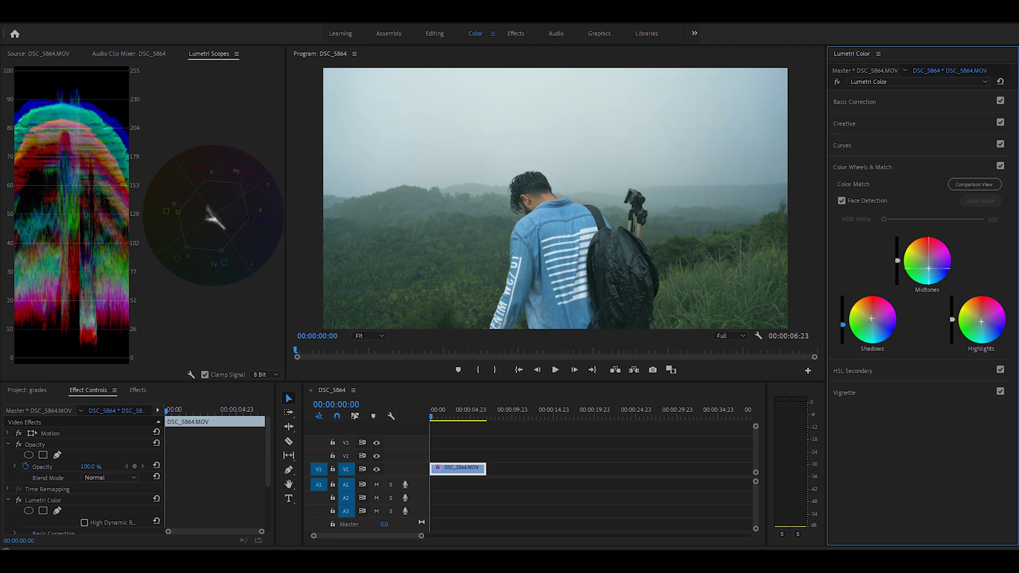
Lower the midtones and highlights levels slightly beside their color wheels.
drag(897, 260, 897, 261)
drag(952, 319, 952, 323)
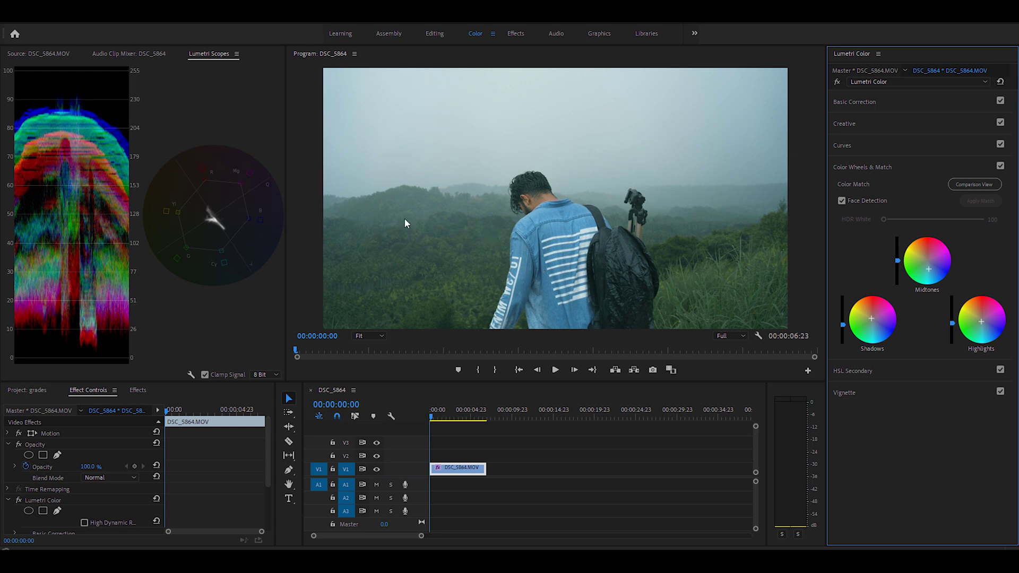
click(861, 167)
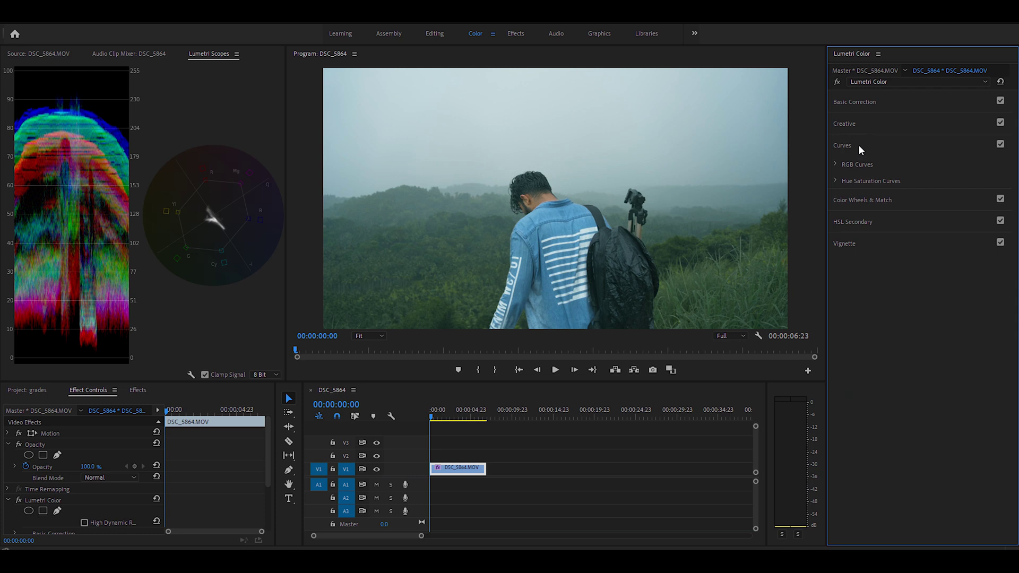
Broaden the yellow-green shift on the Hue vs Hue curve by adding outer anchor points and raising the points between them.
click(858, 145)
key(Right)
key(Left)
drag(876, 380, 876, 375)
click(857, 386)
drag(867, 386, 867, 378)
click(893, 386)
drag(884, 386, 885, 379)
scroll(898, 422, down, 5)
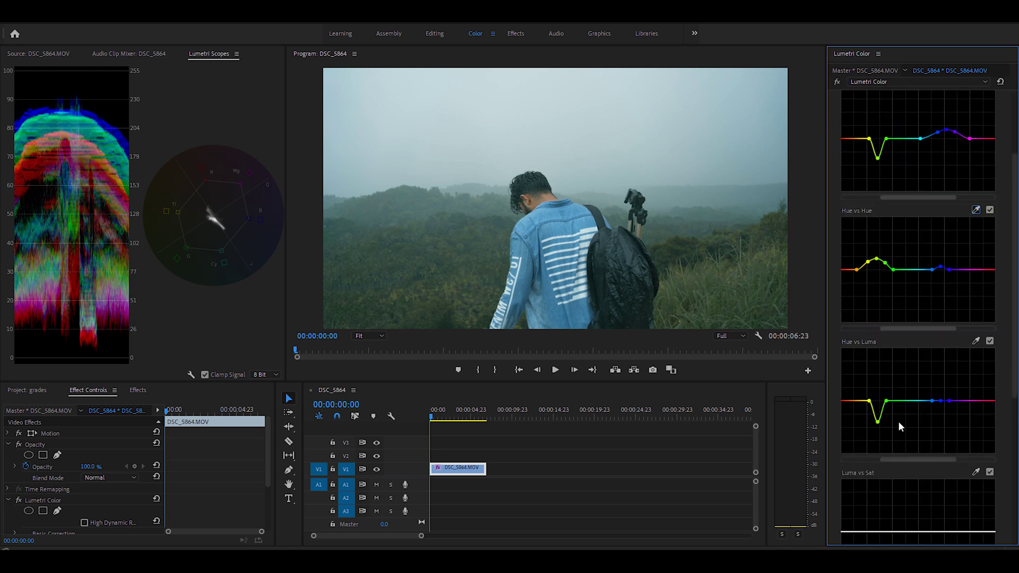
scroll(834, 173, up, 4)
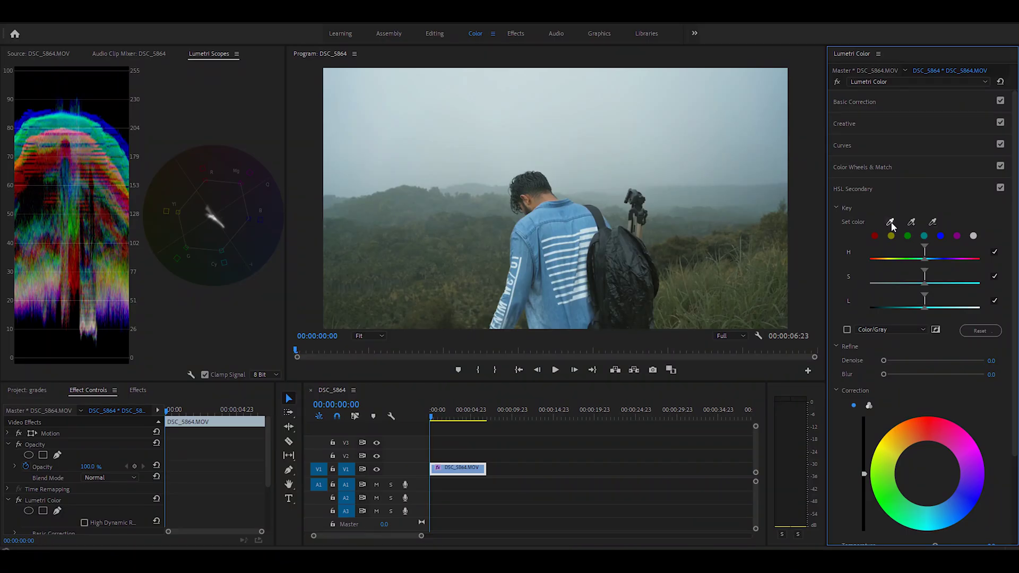
Sample the skin on the man's neck as the HSL Secondary key and turn on the Color/Gray mask preview.
click(890, 223)
click(549, 196)
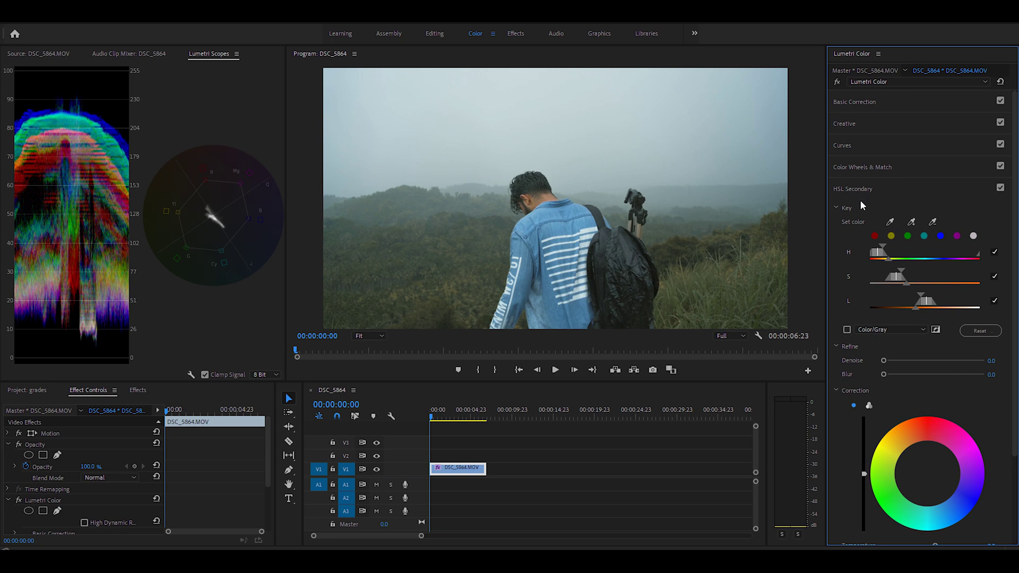
click(847, 330)
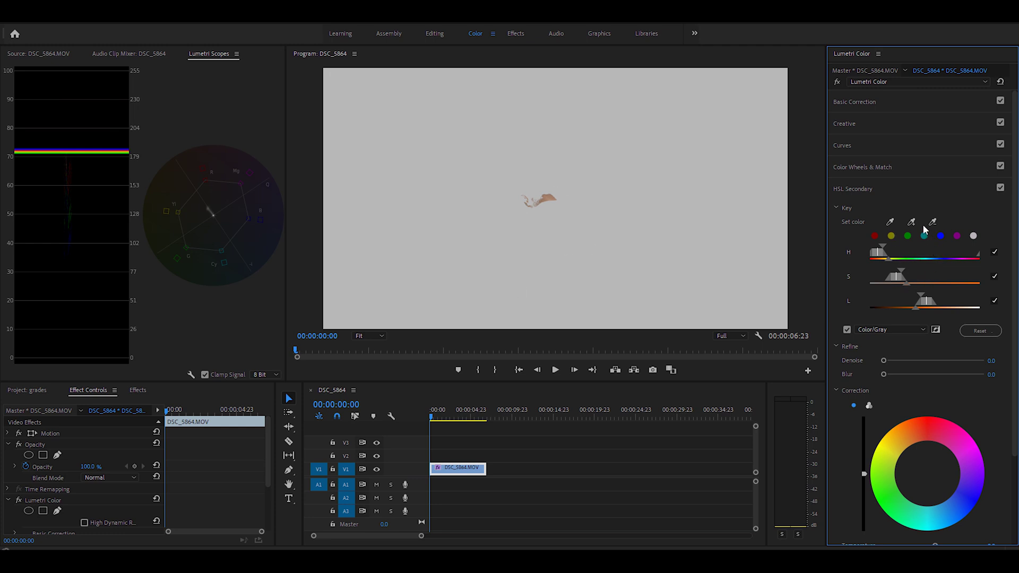
Widen the key's saturation, luminance and hue ranges to cover the skin, checking the selection with the mask preview off and on.
drag(907, 285, 923, 270)
drag(916, 308, 901, 294)
drag(889, 259, 894, 259)
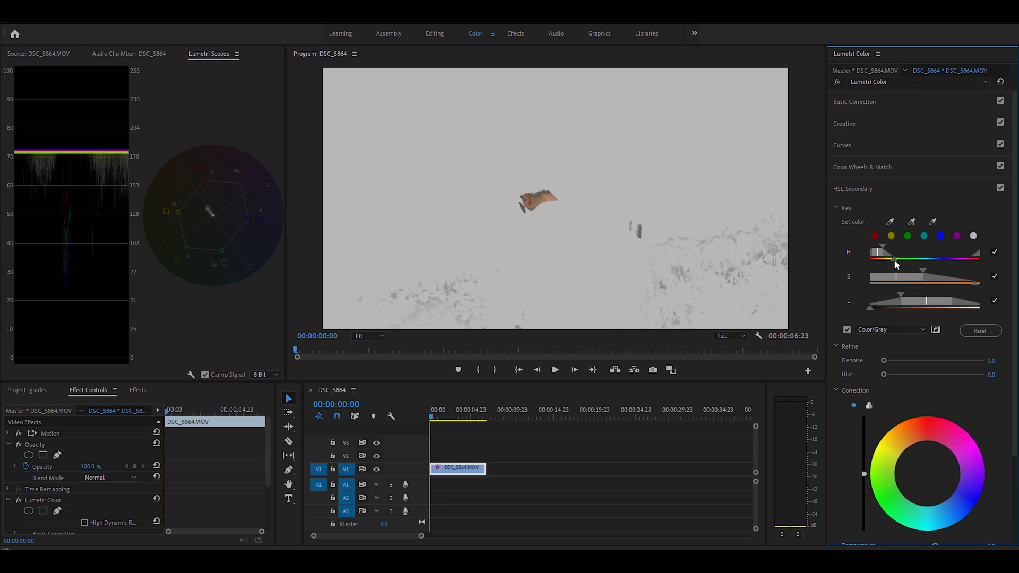
drag(870, 307, 882, 308)
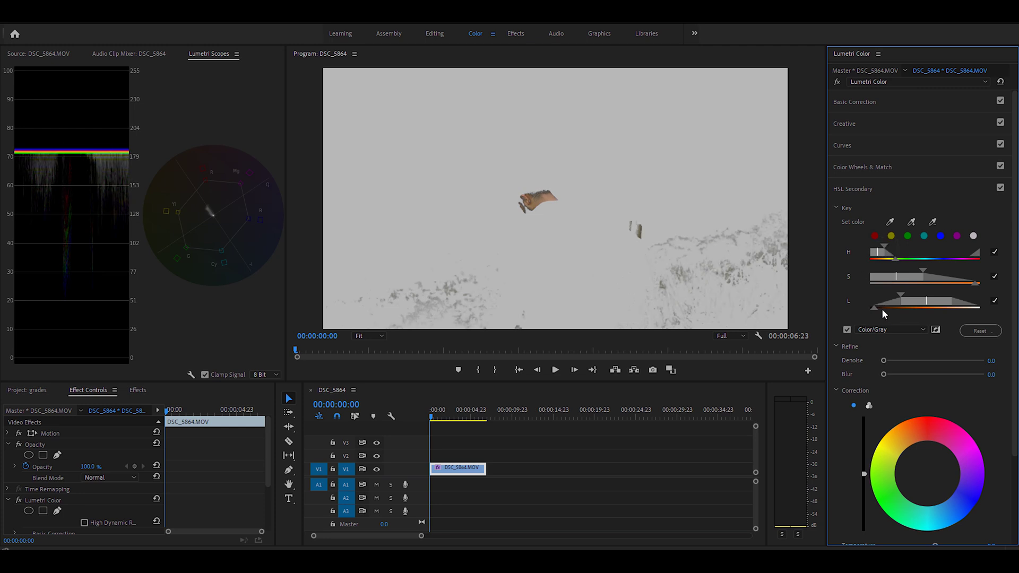
click(847, 328)
click(848, 329)
Refine the skin key with Denoise 33.7 and Blur 2.8.
scroll(882, 254, down, 3)
drag(883, 250, 917, 254)
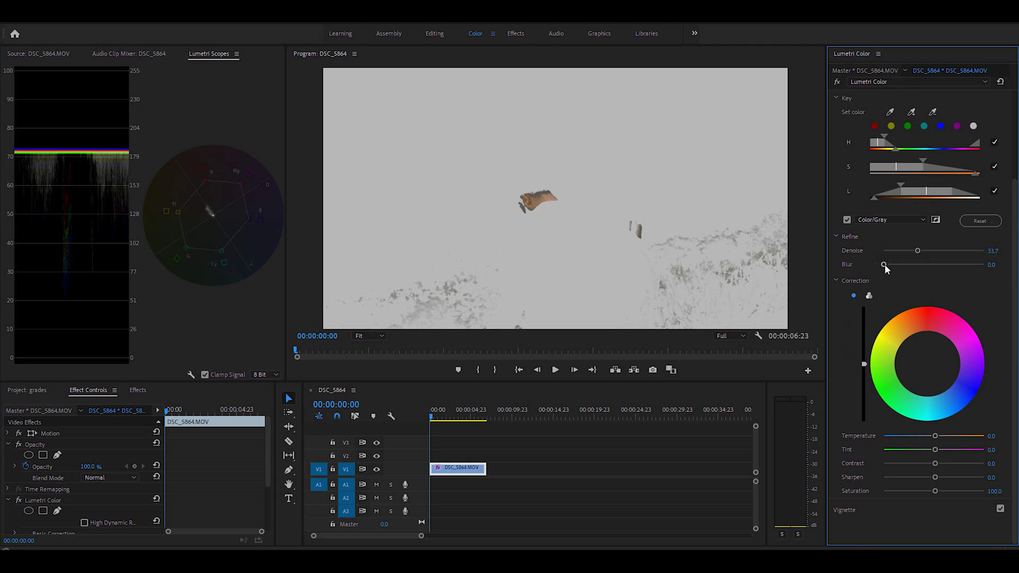
click(893, 265)
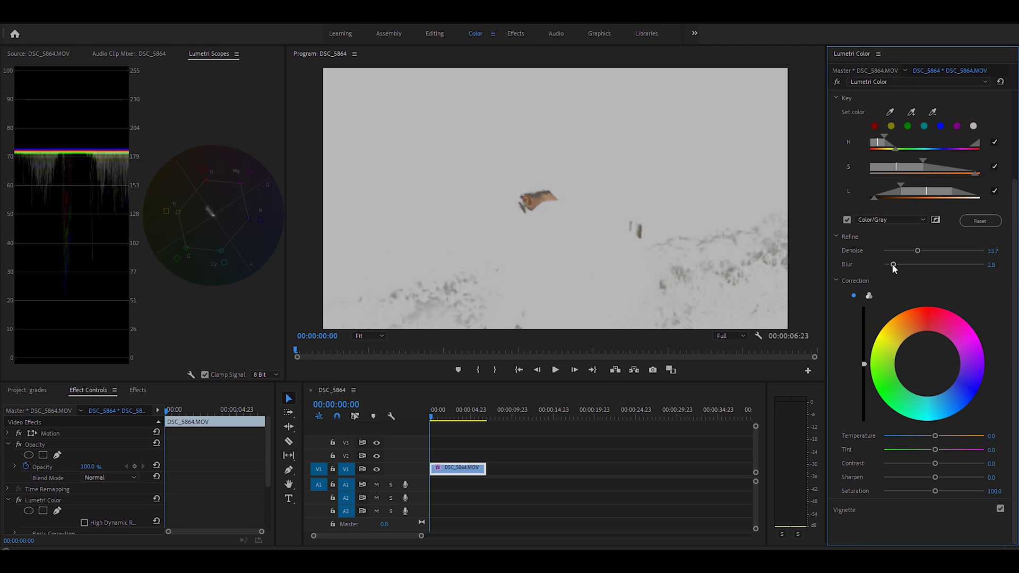
Shift the keyed skin slightly toward red with the correction color wheel and switch the correction to three-way wheels.
drag(926, 363, 930, 358)
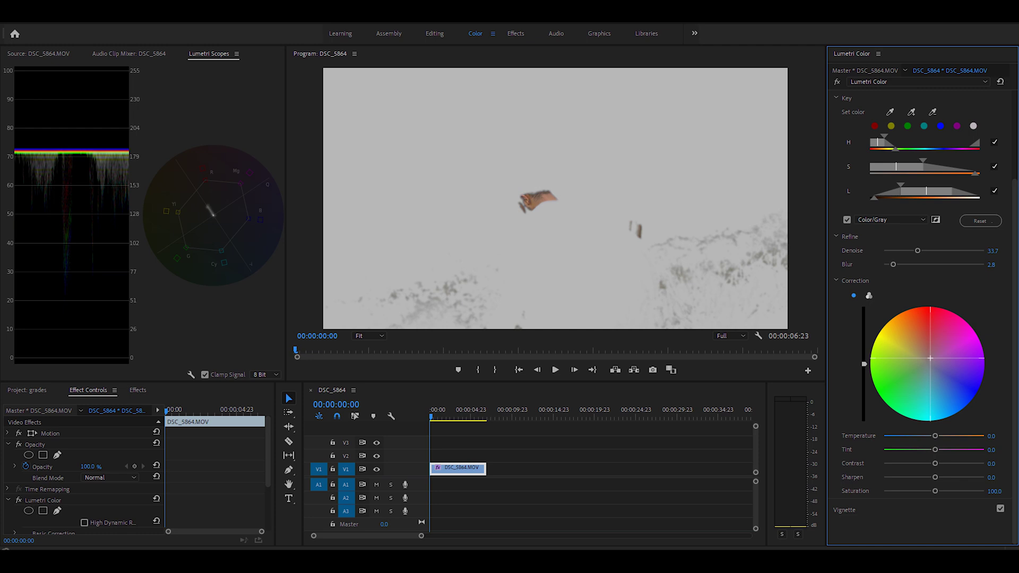
drag(929, 358, 929, 359)
click(869, 295)
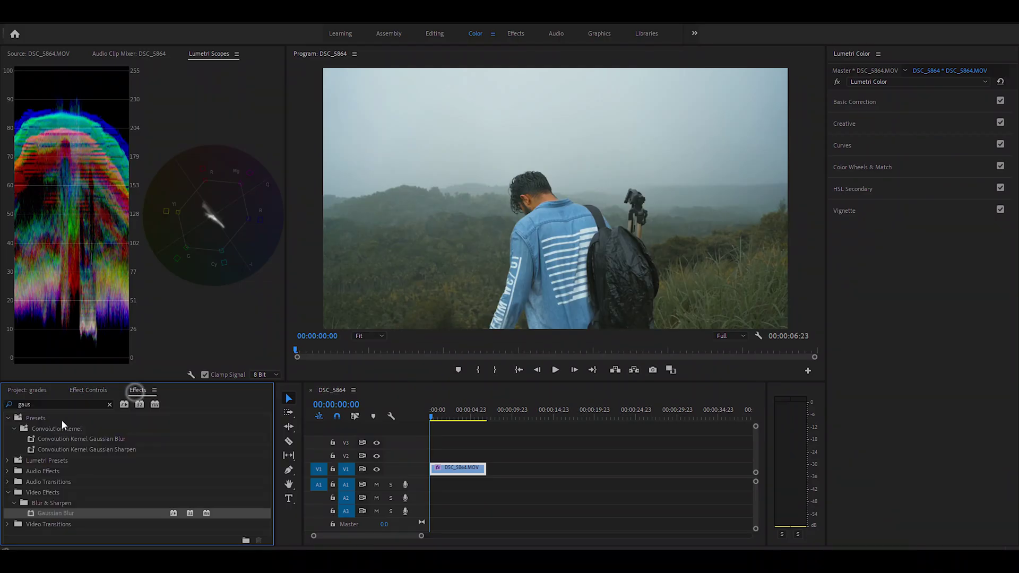
Search the effects for "lumetri" and apply a second Lumetri Color effect to the DSC_5864.MOV clip.
click(4, 403)
text(lu)
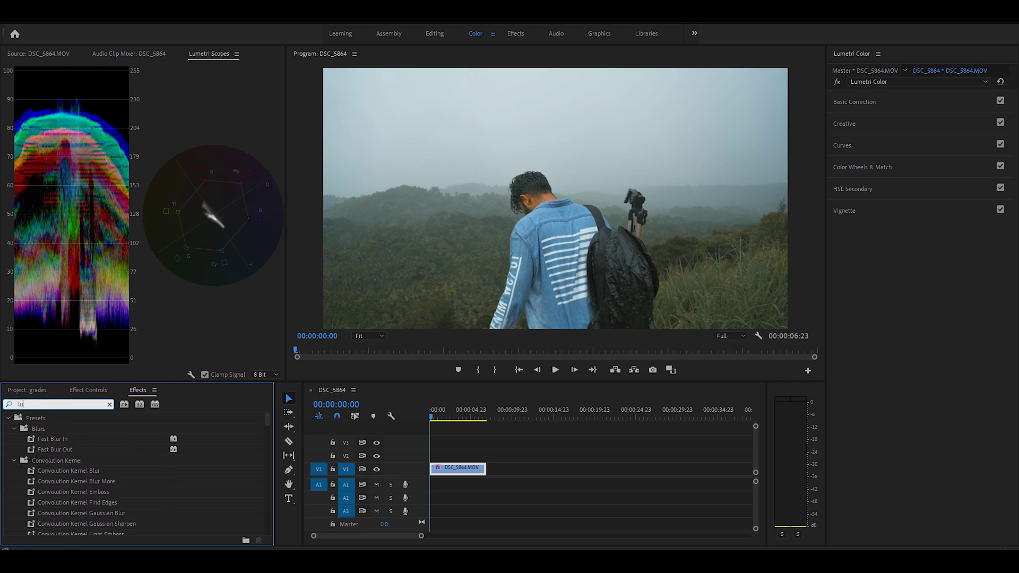
text(metri)
click(8, 429)
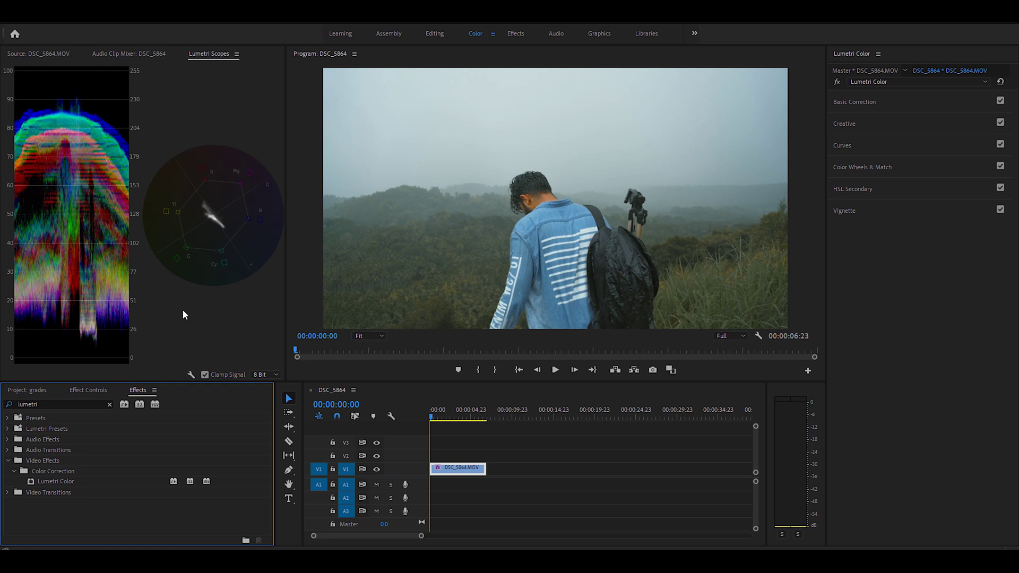
drag(57, 482, 457, 468)
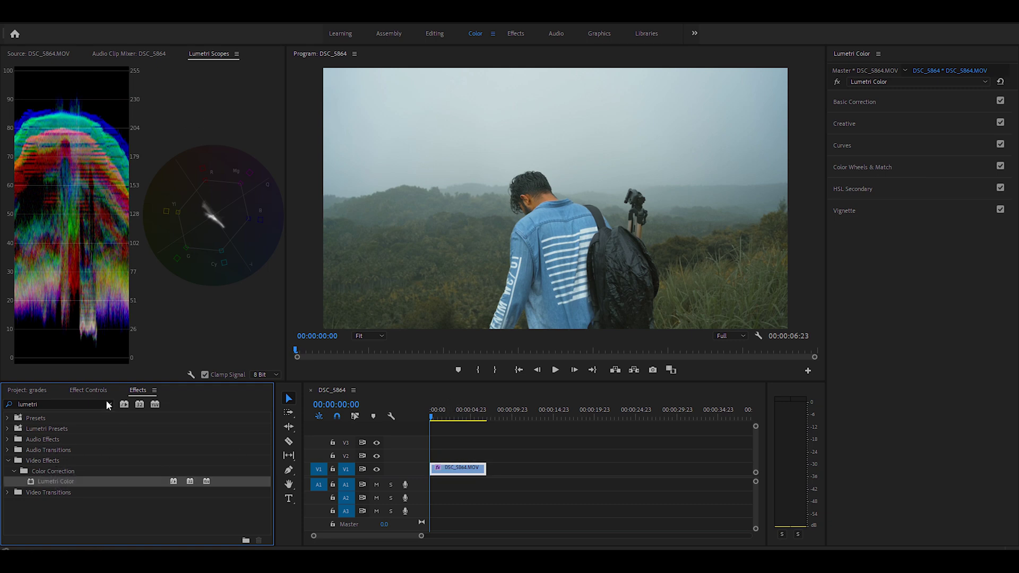
Show the clip's effect settings and collapse the first Lumetri Color effect to reach the second one.
click(89, 391)
scroll(264, 448, down, 4)
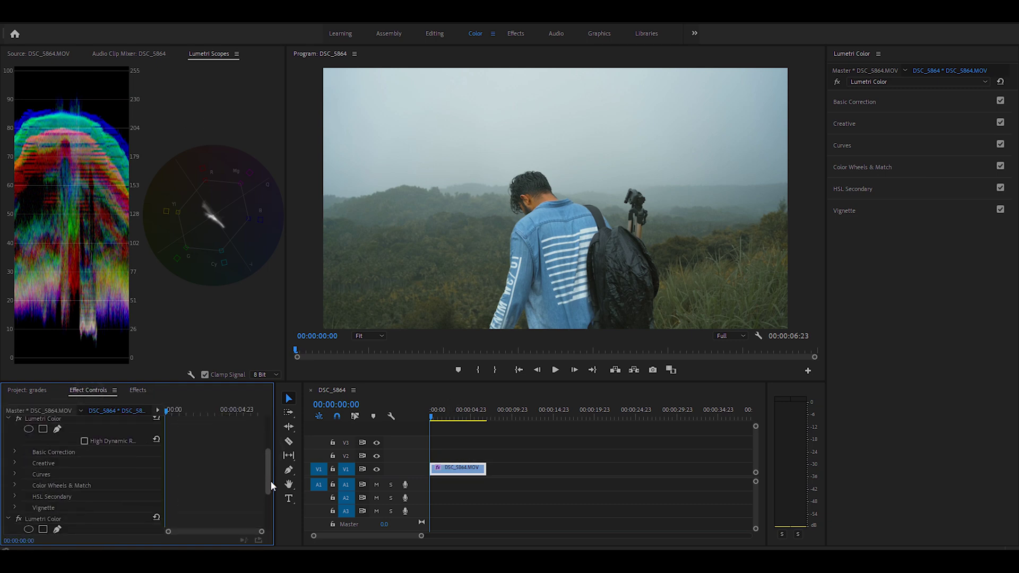
click(8, 449)
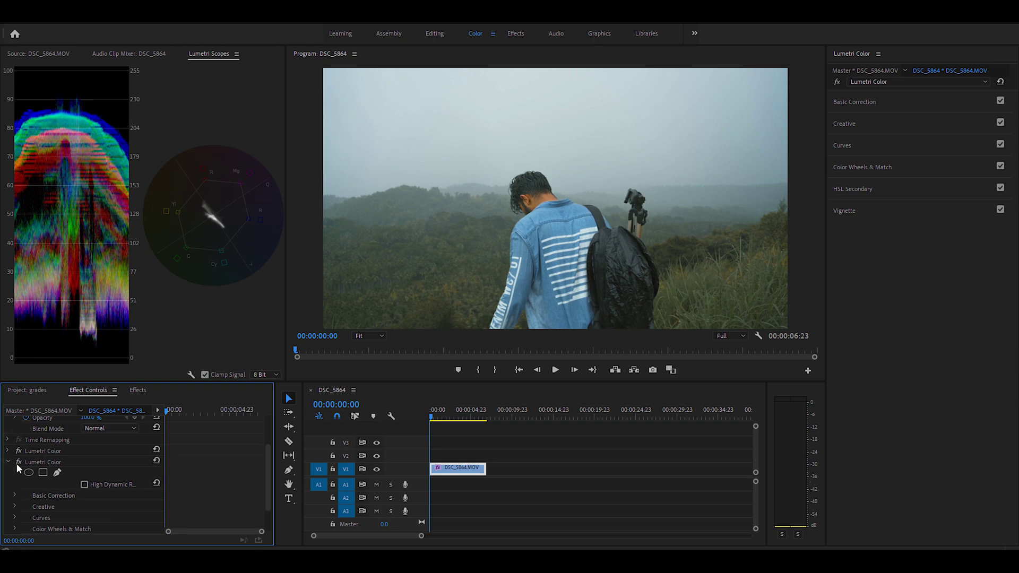
Sample the blue denim jacket as the HSL Secondary key color in the second Lumetri Color effect and show the key mask.
scroll(267, 473, down, 1)
click(852, 189)
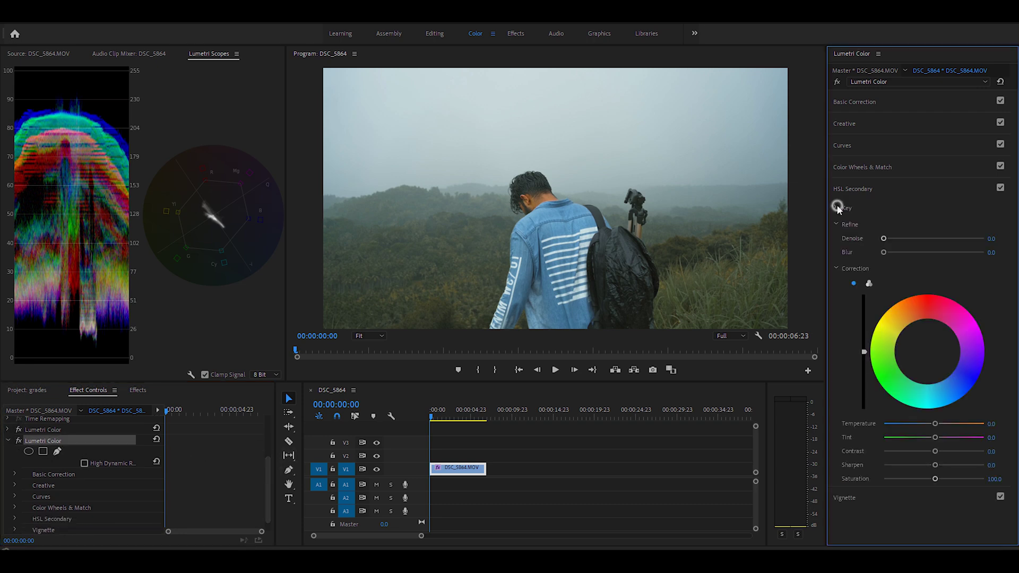
click(891, 223)
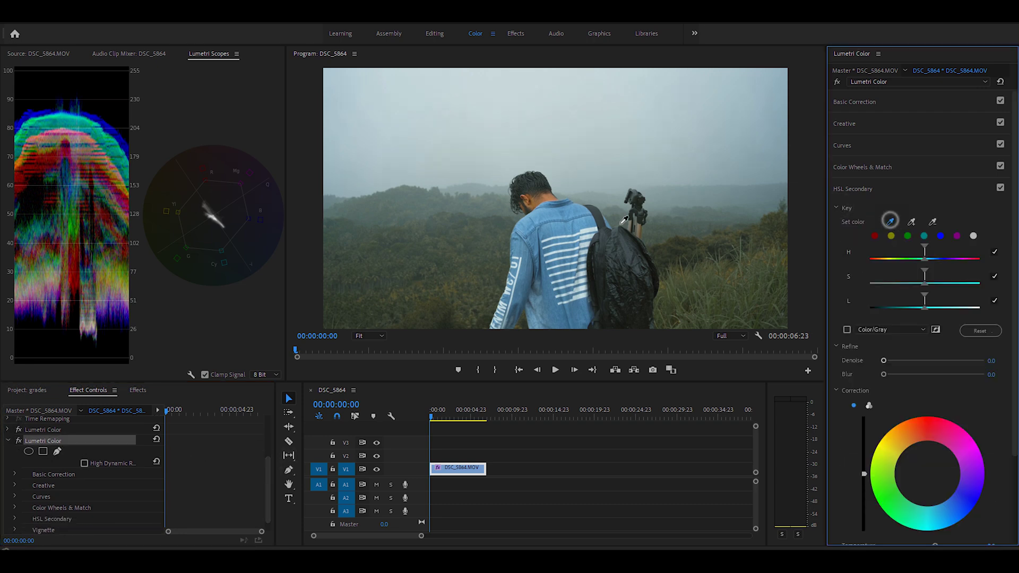
click(560, 224)
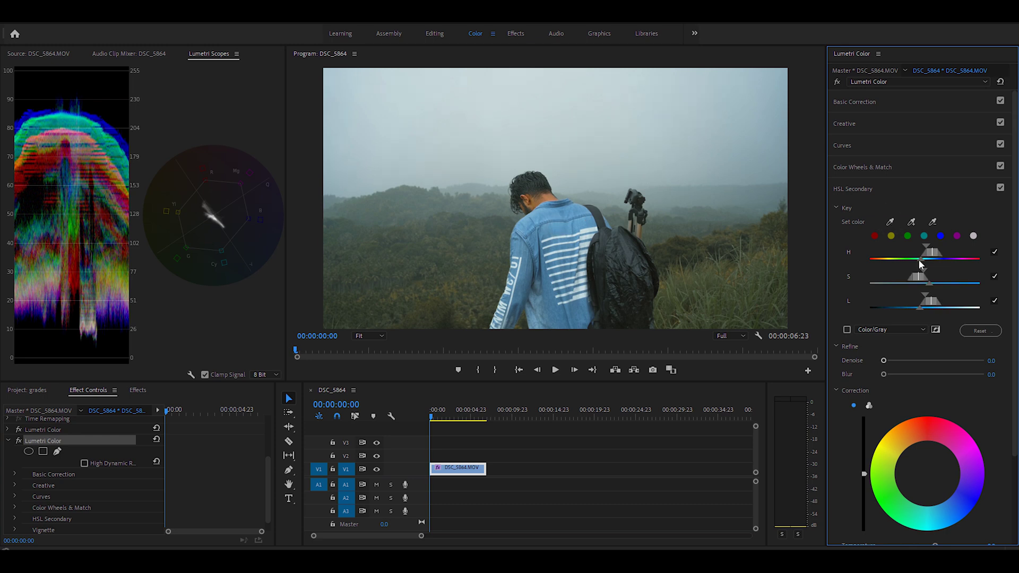
click(847, 329)
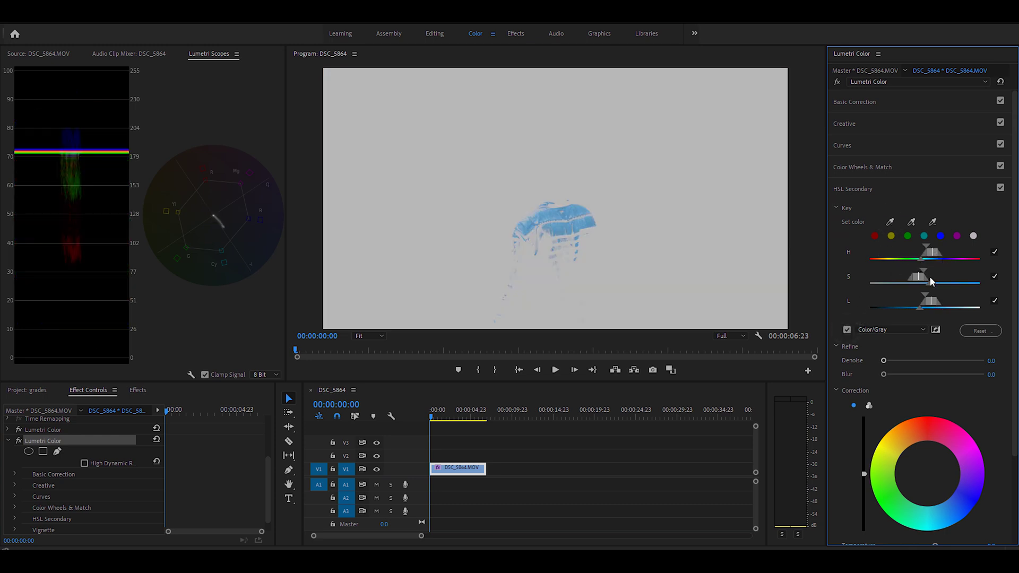
Widen the jacket key's saturation and luminance ranges and narrow its hue range until the mask isolates the whole jacket.
drag(928, 282, 964, 283)
drag(920, 310, 885, 299)
drag(929, 254, 932, 251)
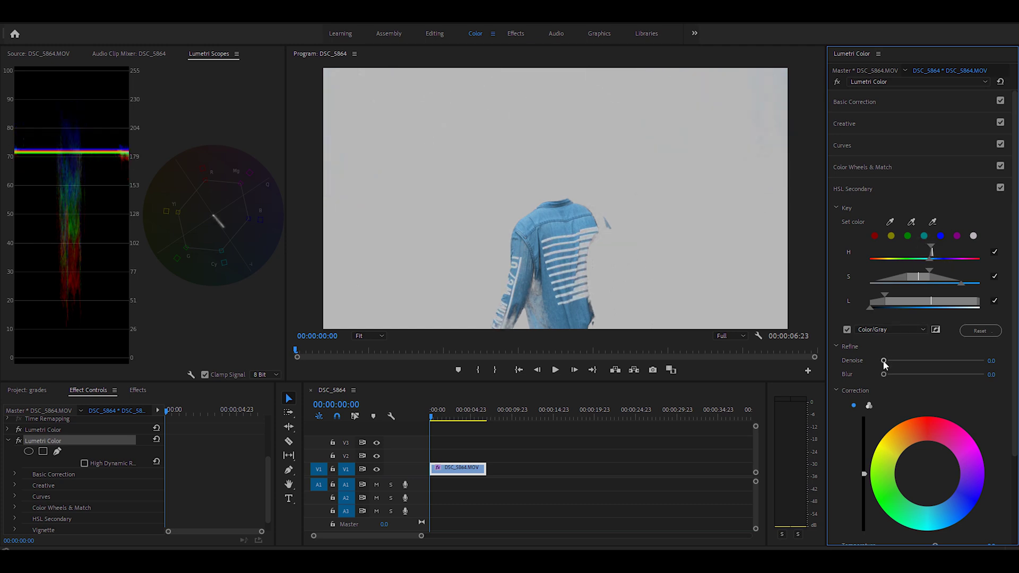
Refine the jacket key with Denoise 33.2 and Blur 2.5, hide the mask, and grade the jacket with the three-way correction wheels.
drag(885, 377, 892, 375)
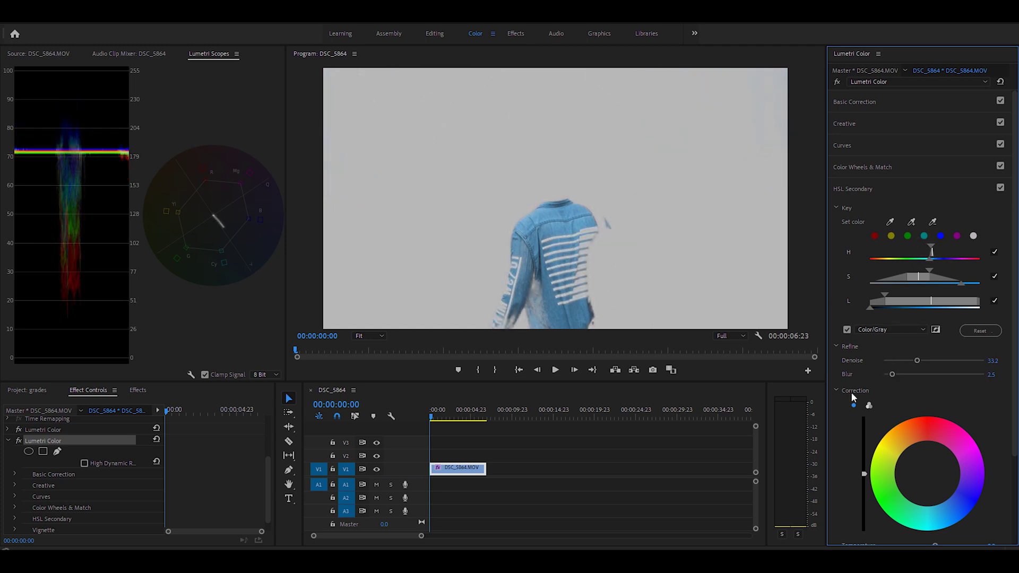
click(848, 330)
scroll(870, 345, down, 3)
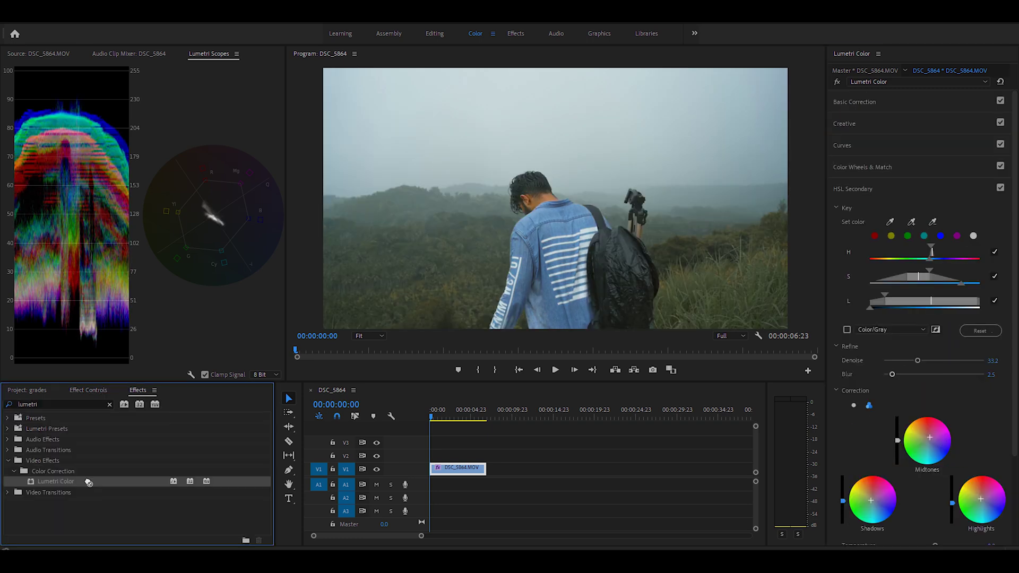
Add a third Lumetri Color effect to the clip and shape its RGB curve into a gentle S with darker shadows.
drag(92, 391, 45, 523)
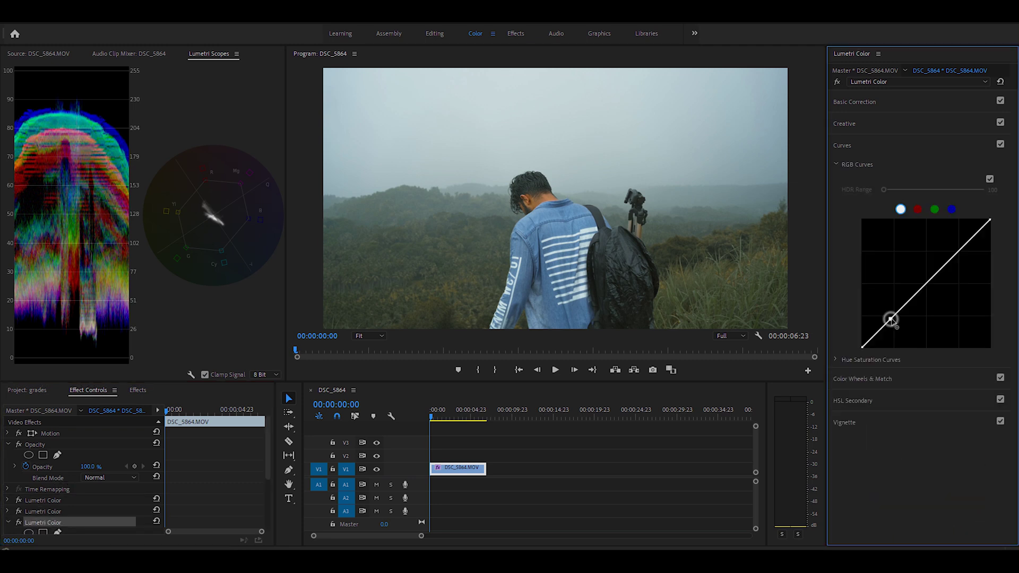
drag(889, 320, 916, 298)
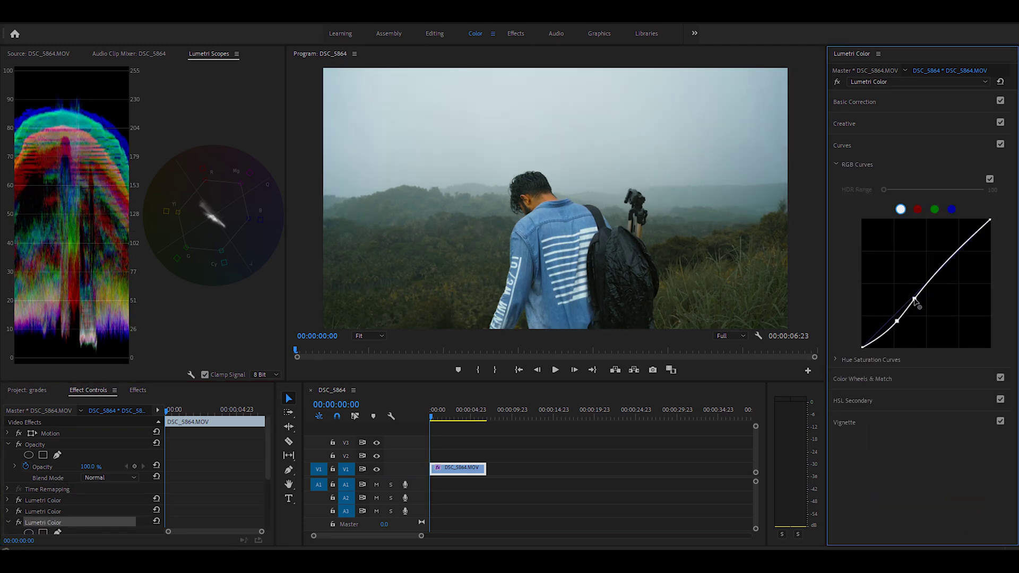
drag(965, 246, 966, 241)
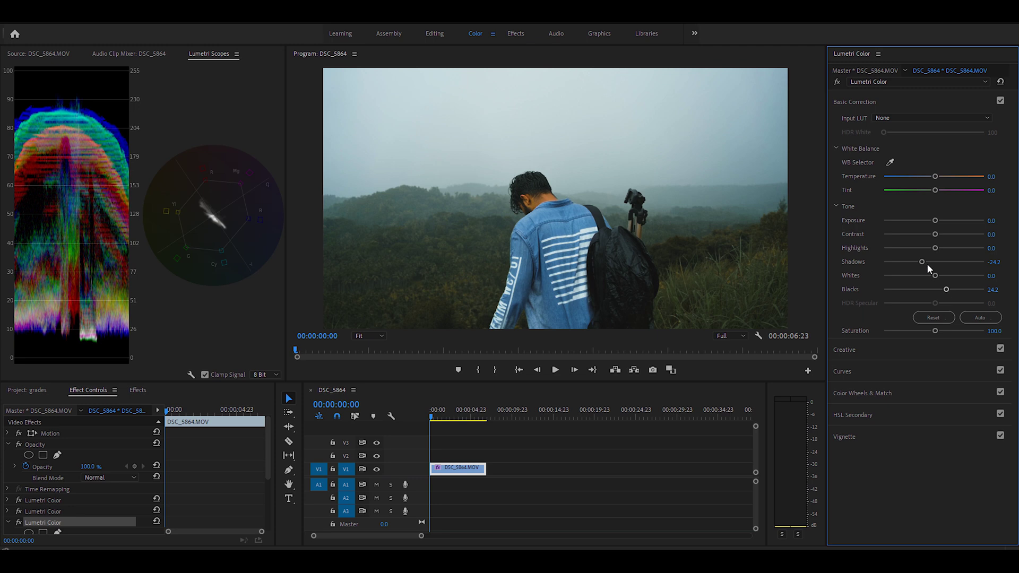
Fine-tune the third effect's Basic Correction with lowered Shadows, Blacks at 24.2, and slight Whites and Saturation changes.
drag(935, 277, 932, 276)
drag(933, 331, 947, 303)
click(901, 351)
click(868, 123)
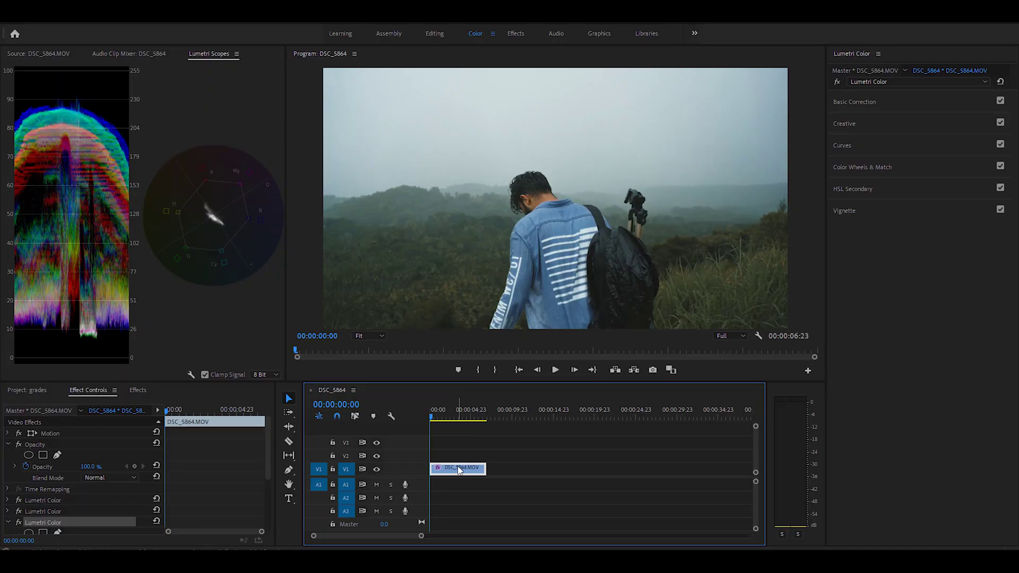
Duplicate the DSC_5864.MOV clip onto track V2 and apply the Luma Key effect to the copy.
drag(460, 469, 453, 460)
click(454, 455)
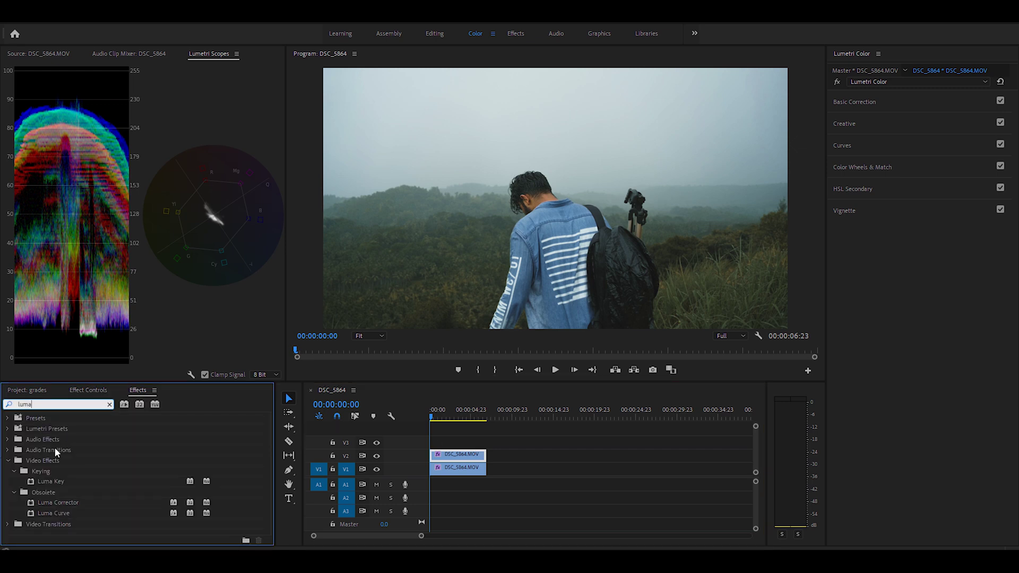
drag(59, 482, 459, 456)
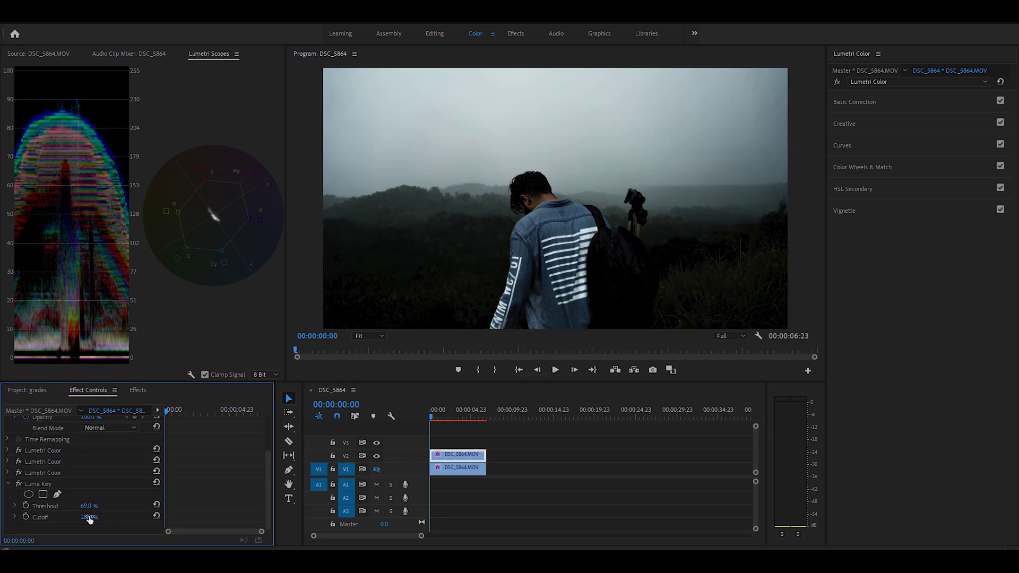
Hide track V1 and set the Luma Key to Threshold 82% and Cutoff 66% so only the bright sky stays visible.
mouse_move(89, 506)
mouse_down()
mouse_move(72, 506)
mouse_move(98, 511)
mouse_up()
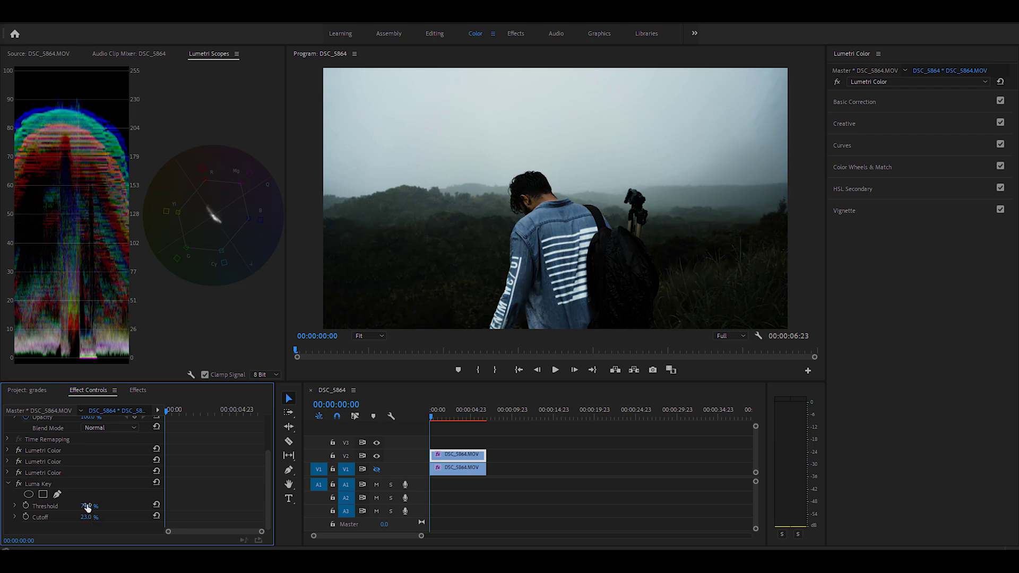
drag(82, 517, 98, 509)
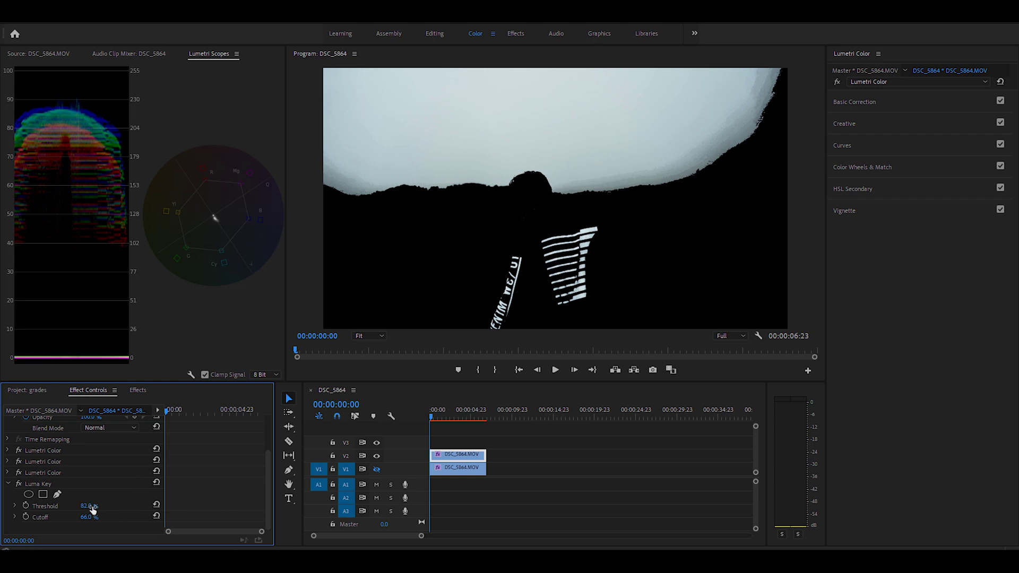
Add a four-point opacity mask around the sky on the V2 clip, excluding the jacket's stripes, and show track V1 again.
click(467, 456)
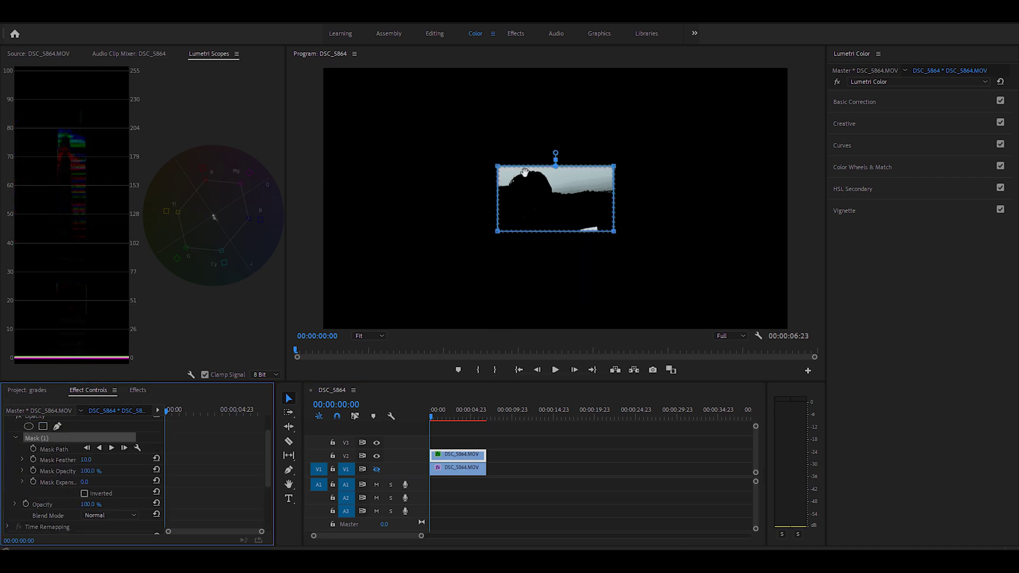
drag(496, 164, 304, 69)
drag(496, 232, 313, 222)
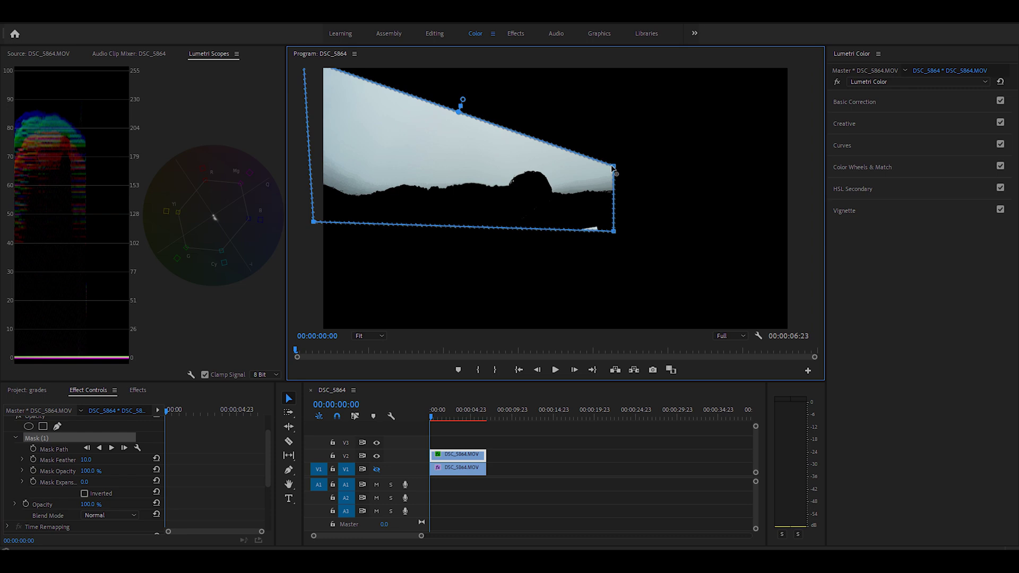
drag(612, 169, 807, 69)
drag(614, 231, 800, 216)
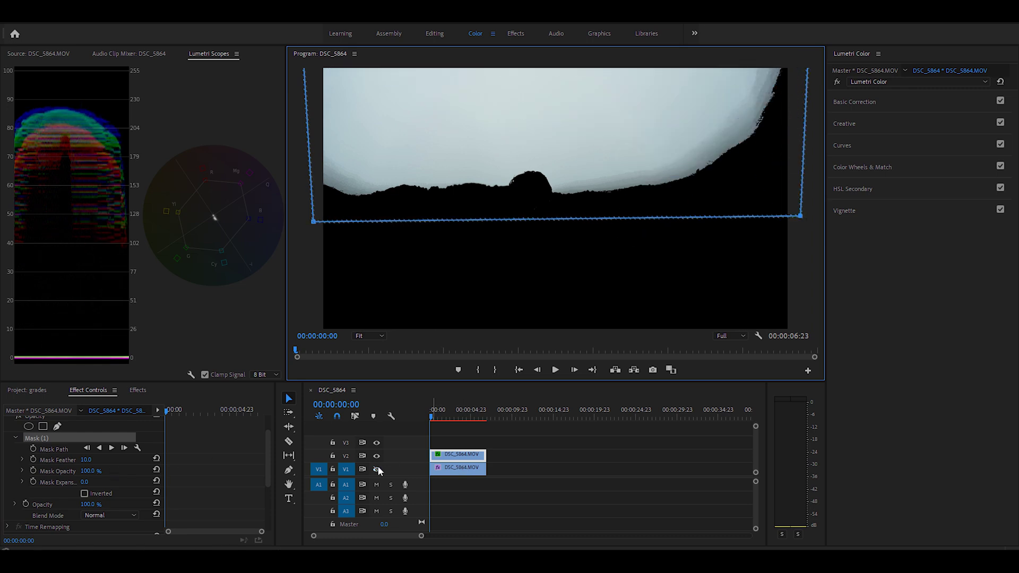
click(376, 469)
Search the effects for Gaussian Blur, apply it to the V2 clip, and set its Blurriness to 142.
click(138, 390)
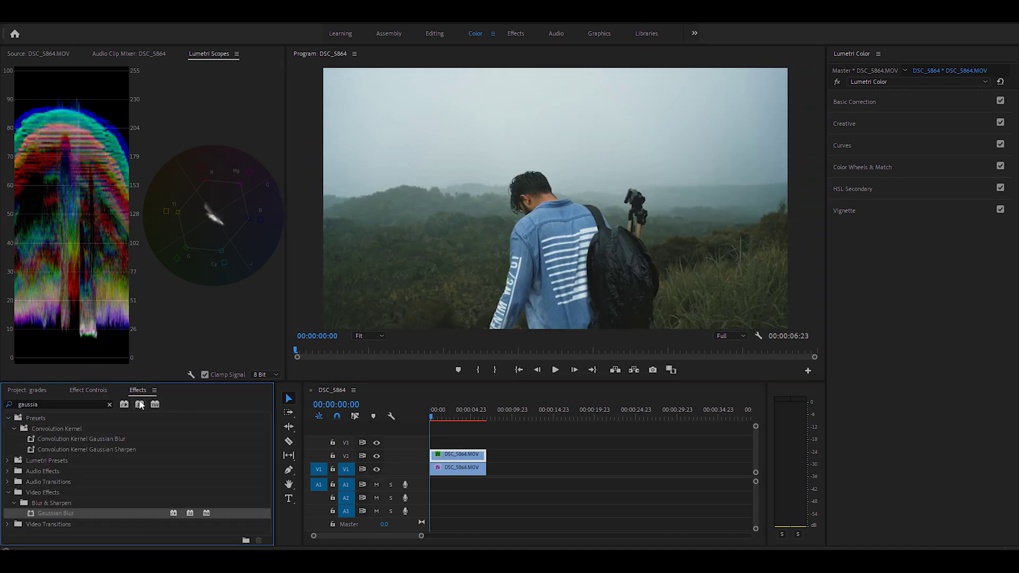
click(86, 391)
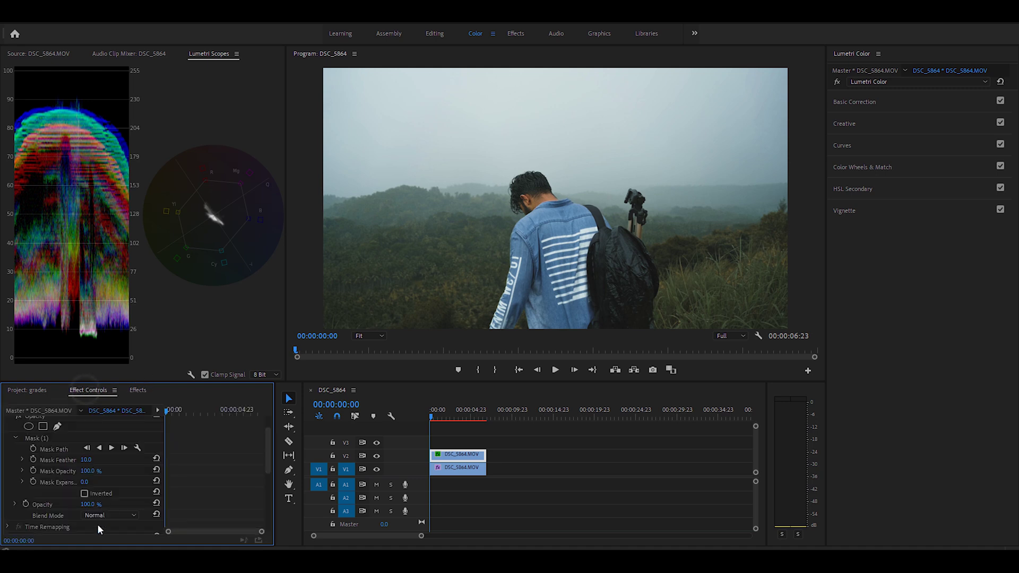
click(15, 438)
click(8, 436)
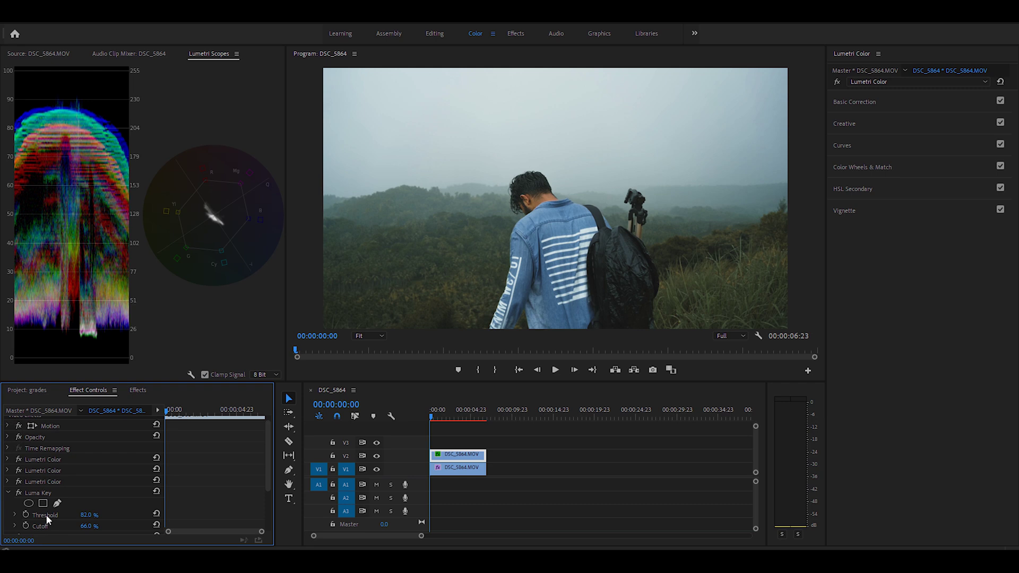
scroll(97, 502, down, 2)
click(8, 472)
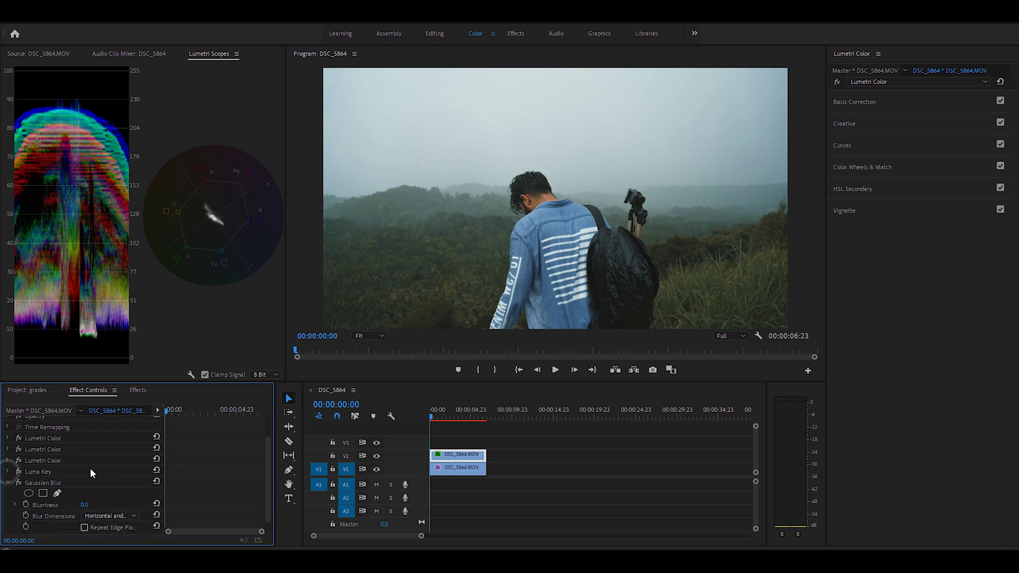
drag(84, 504, 140, 505)
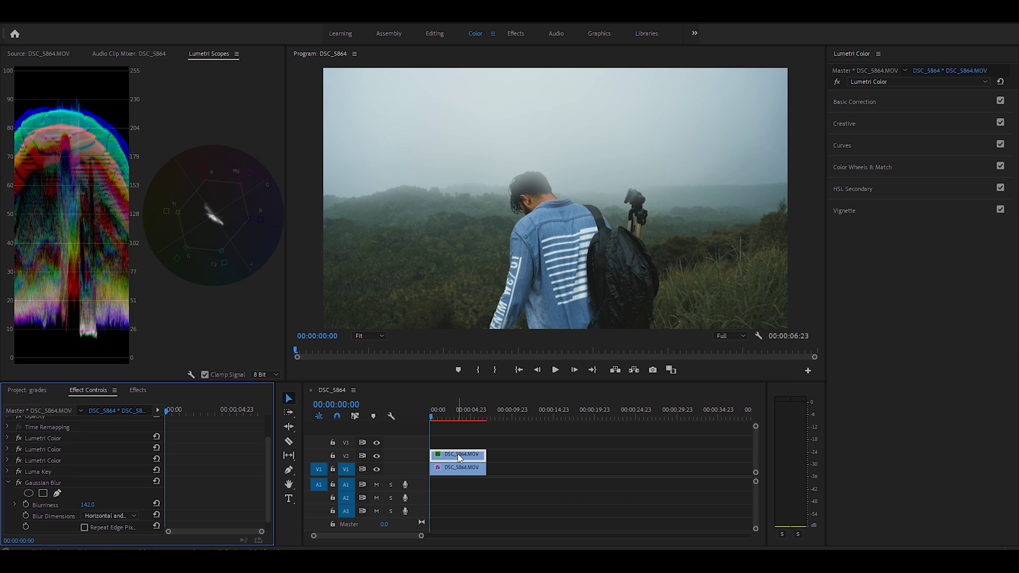
Enable Repeat Edge Pixels for the V2 clip's Gaussian Blur and set its Blurriness to 179.
click(10, 410)
click(145, 392)
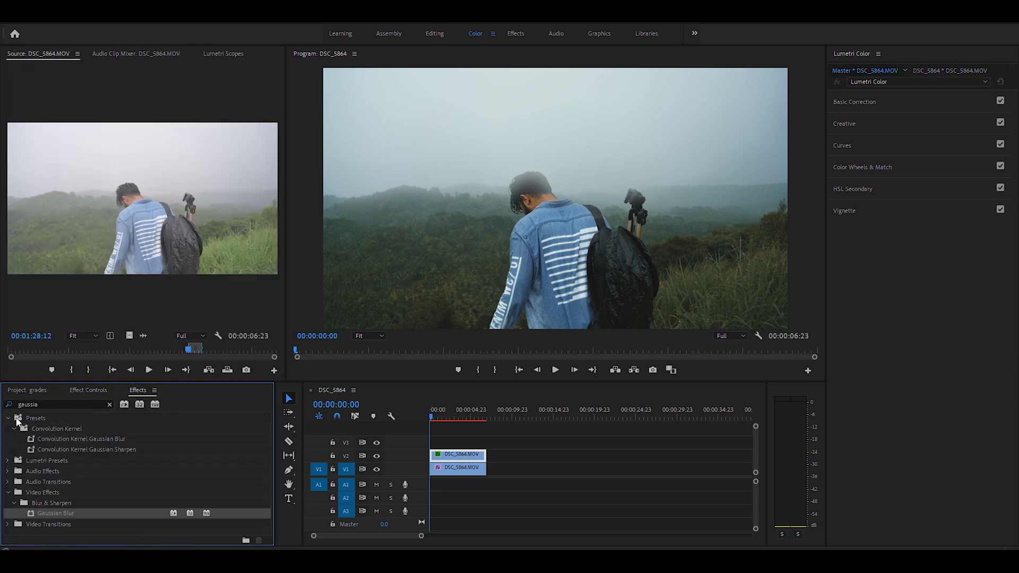
click(85, 391)
click(436, 458)
scroll(145, 509, down, 5)
click(84, 517)
drag(88, 495, 170, 495)
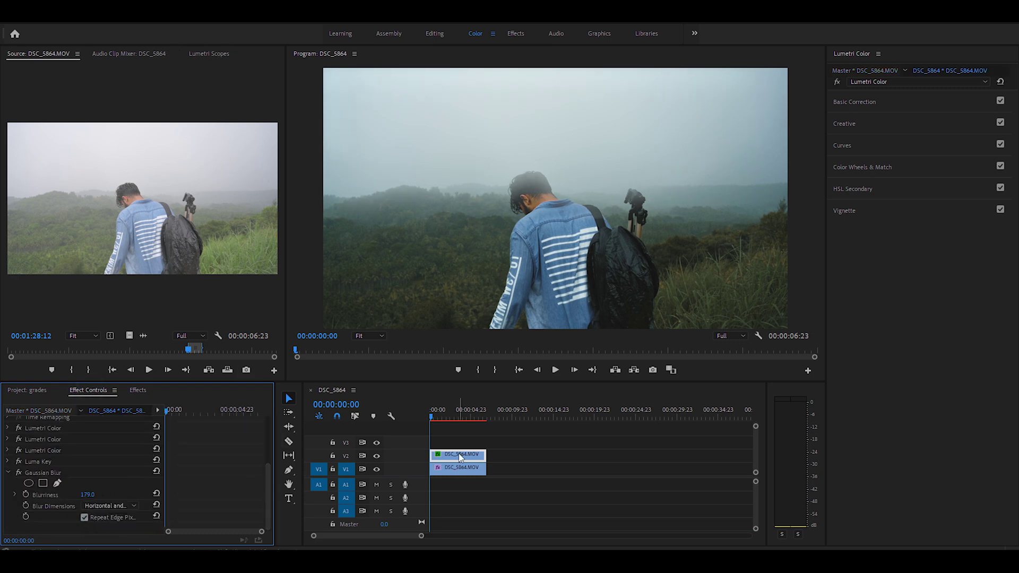